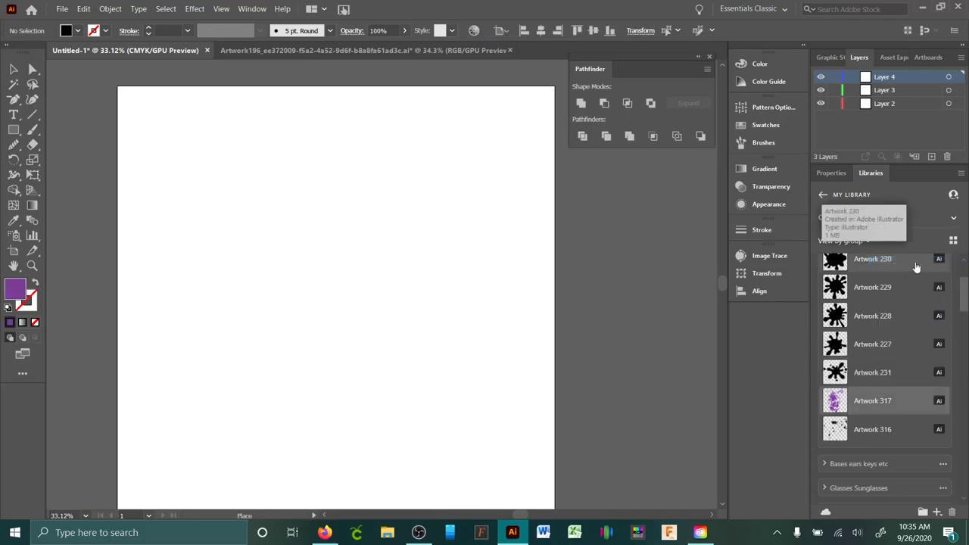
# - Place the purple Artwork 317 splatter, shrink it and move it left of centre
pyautogui.click(264, 165)
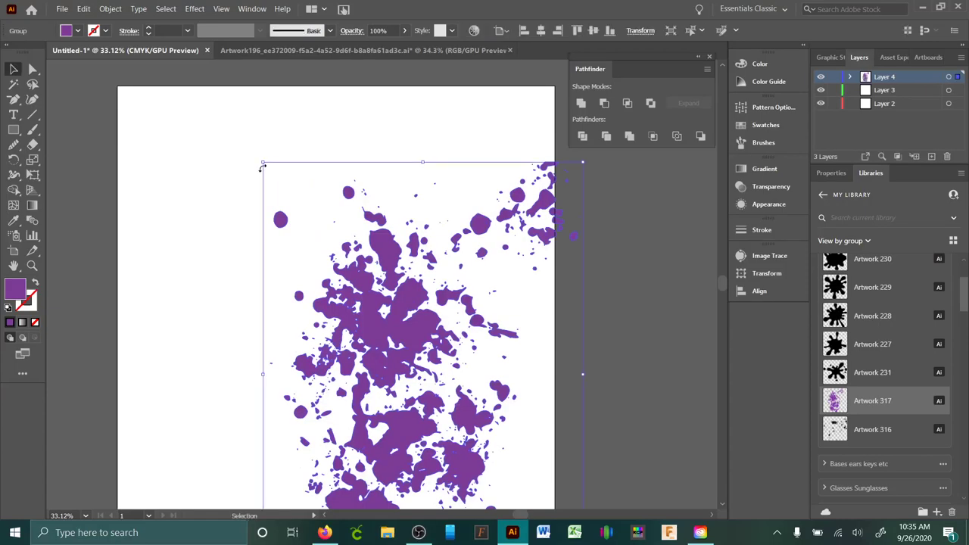
pyautogui.moveTo(392, 308); pyautogui.dragTo(325, 223)
pyautogui.scroll(-1, 518, 443)
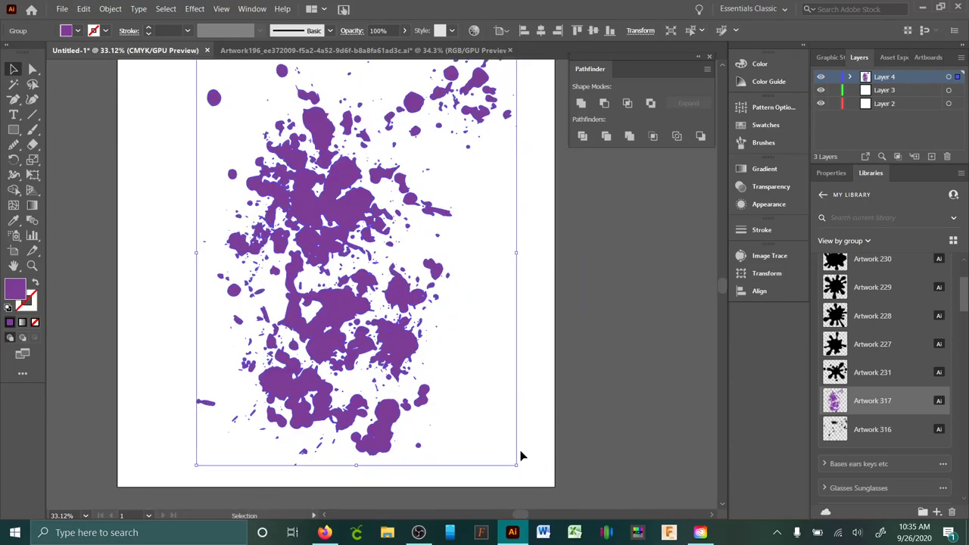
pyautogui.moveTo(517, 479); pyautogui.dragTo(327, 213)
pyautogui.scroll(1, 328, 266)
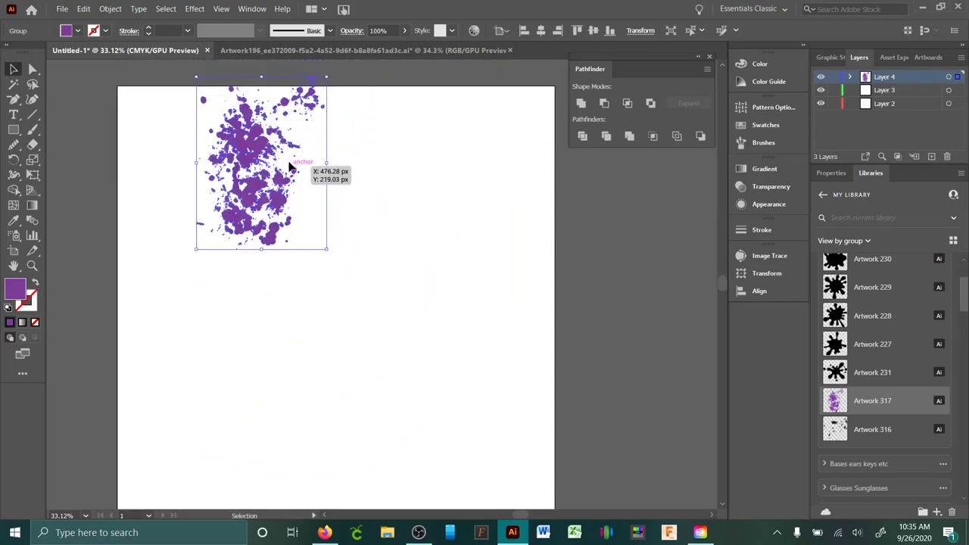
pyautogui.moveTo(288, 166); pyautogui.dragTo(330, 267)
# - Deselect the splatter, collapse Paint Splatters, and briefly expand then collapse Watermarks
pyautogui.click(513, 335)
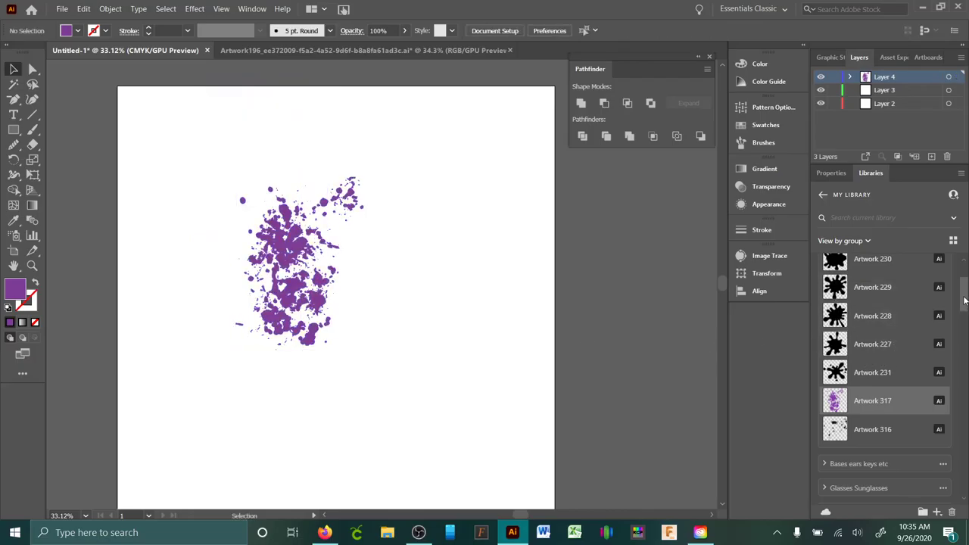
pyautogui.scroll(2, 964, 299)
pyautogui.click(825, 315)
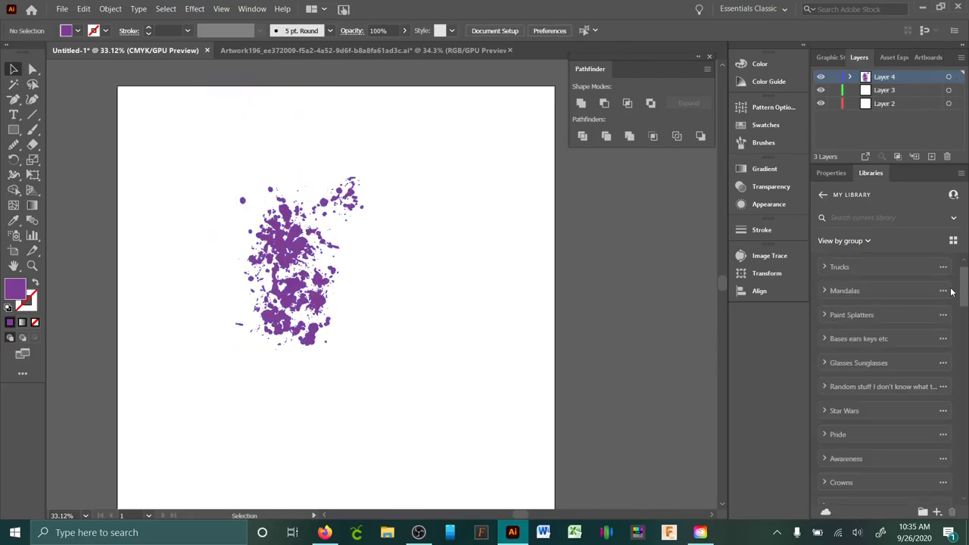
pyautogui.moveTo(967, 294); pyautogui.dragTo(966, 346)
pyautogui.scroll(-4, 831, 371)
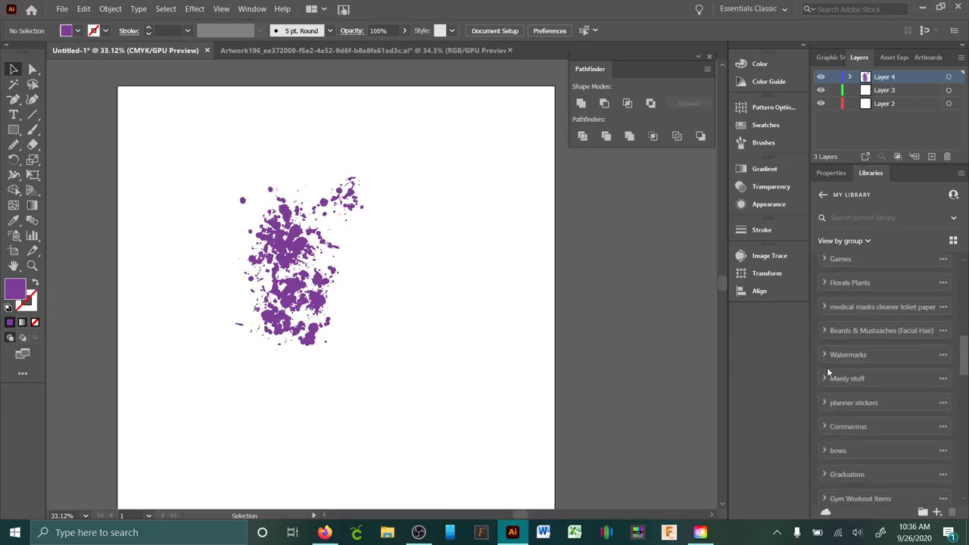
pyautogui.click(825, 354)
pyautogui.click(825, 354)
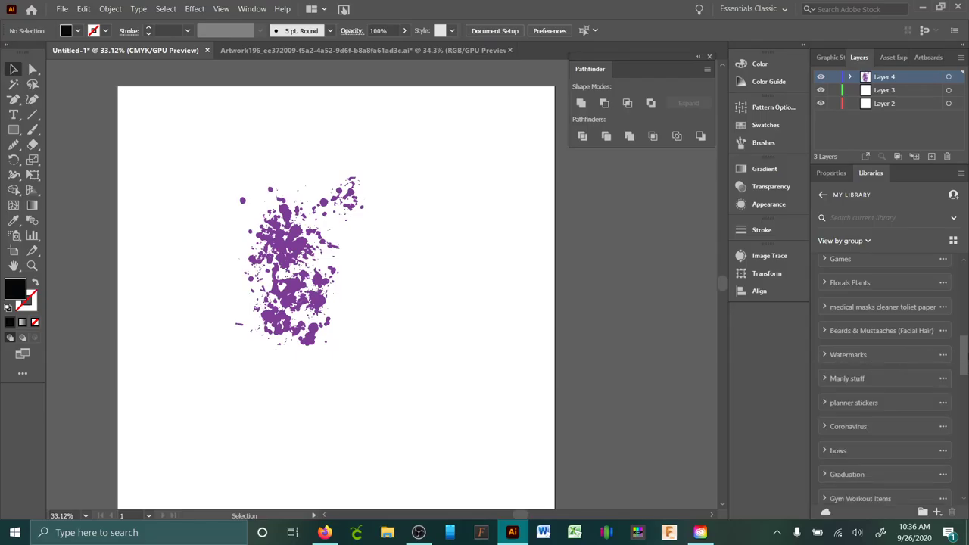
# - Scroll down the library list and expand the Disney group
pyautogui.scroll(-3, 875, 372)
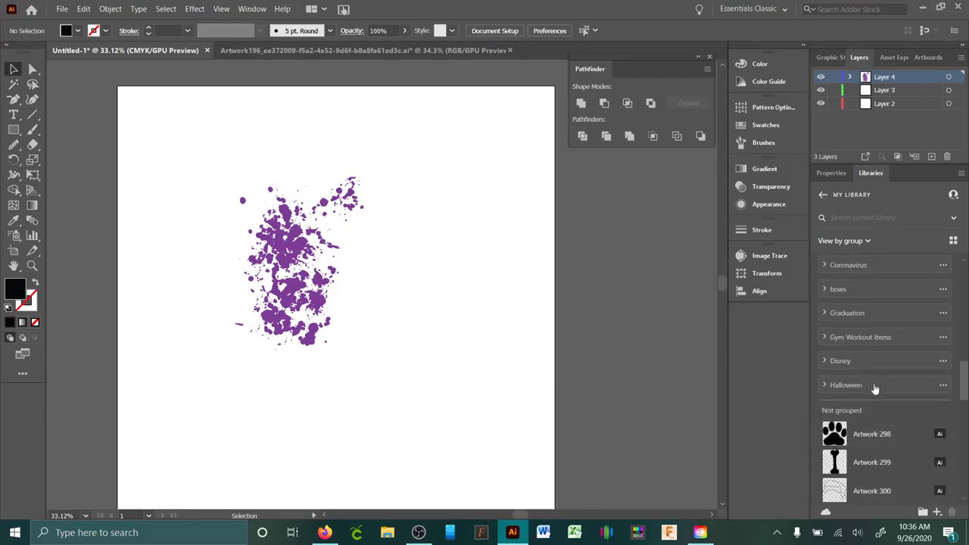
pyautogui.scroll(-8, 875, 409)
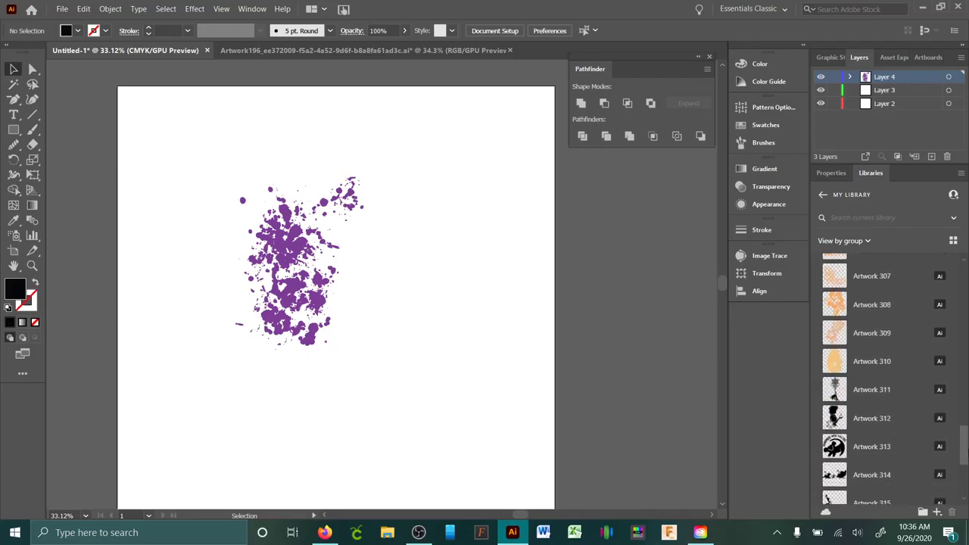
pyautogui.scroll(-4, 878, 378)
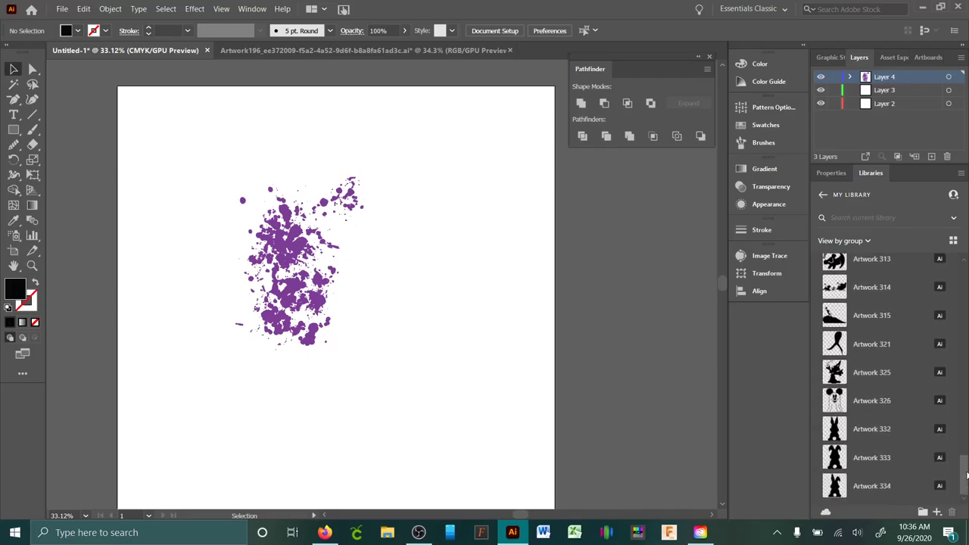
pyautogui.moveTo(967, 475); pyautogui.dragTo(964, 410)
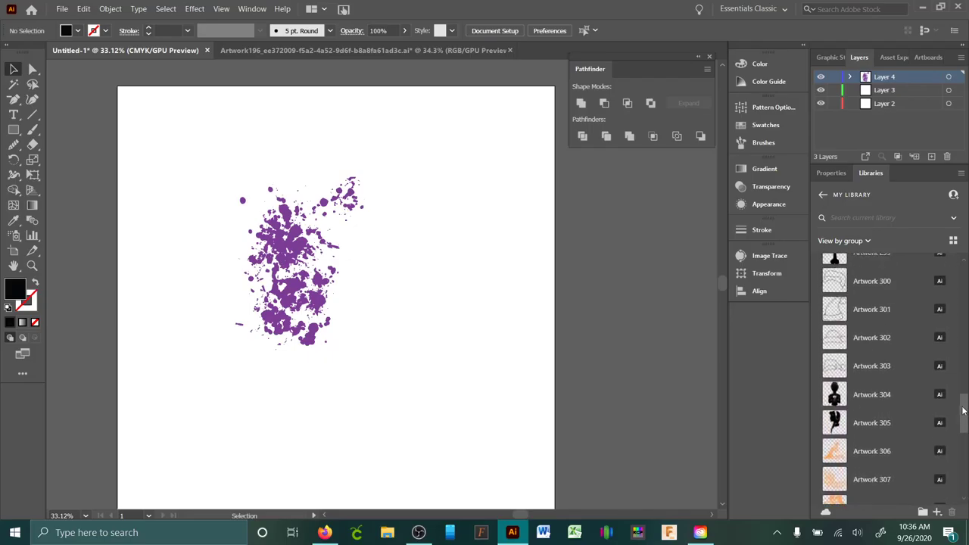
pyautogui.scroll(5, 870, 400)
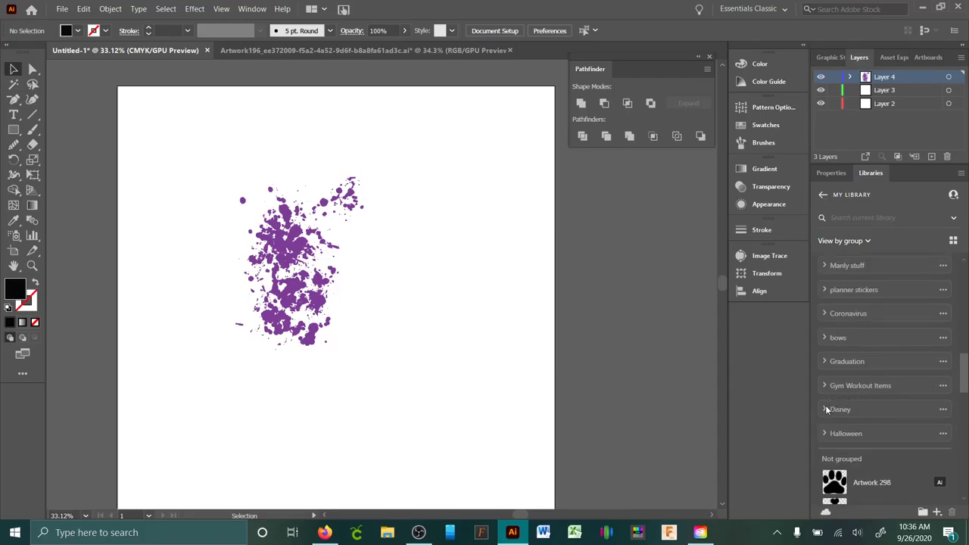
pyautogui.click(824, 410)
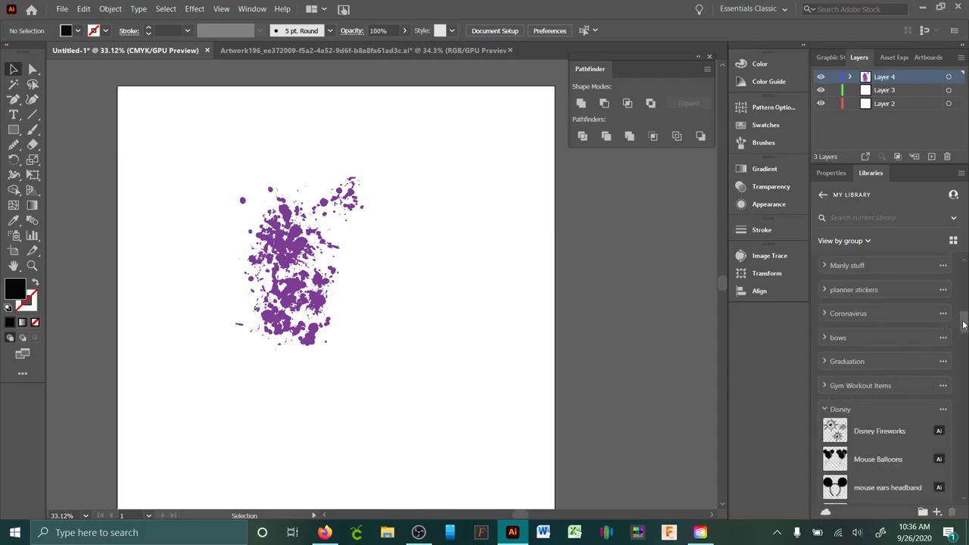
# - Place a copy of the Mouse hands love graphic right of the Disney fireworks
pyautogui.moveTo(964, 324); pyautogui.dragTo(965, 338)
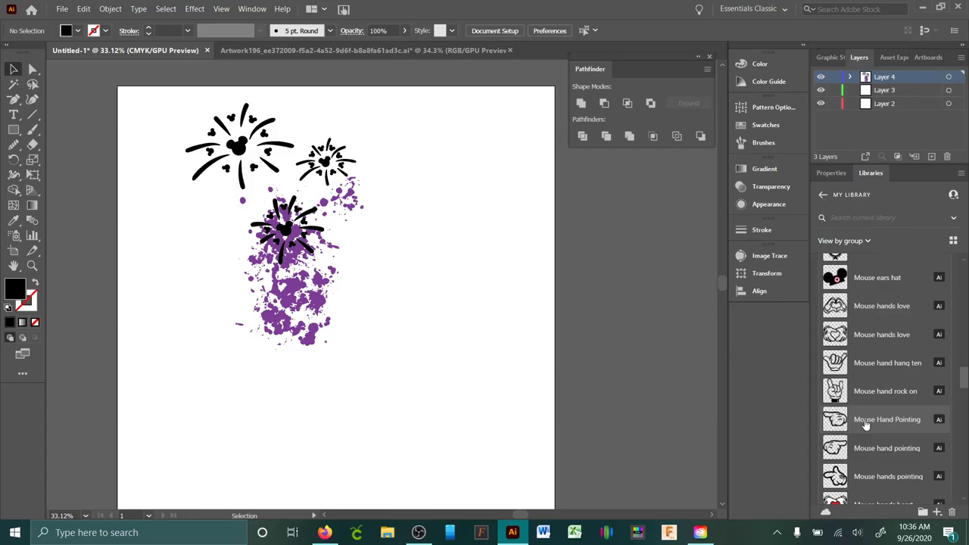
pyautogui.rightClick(867, 416)
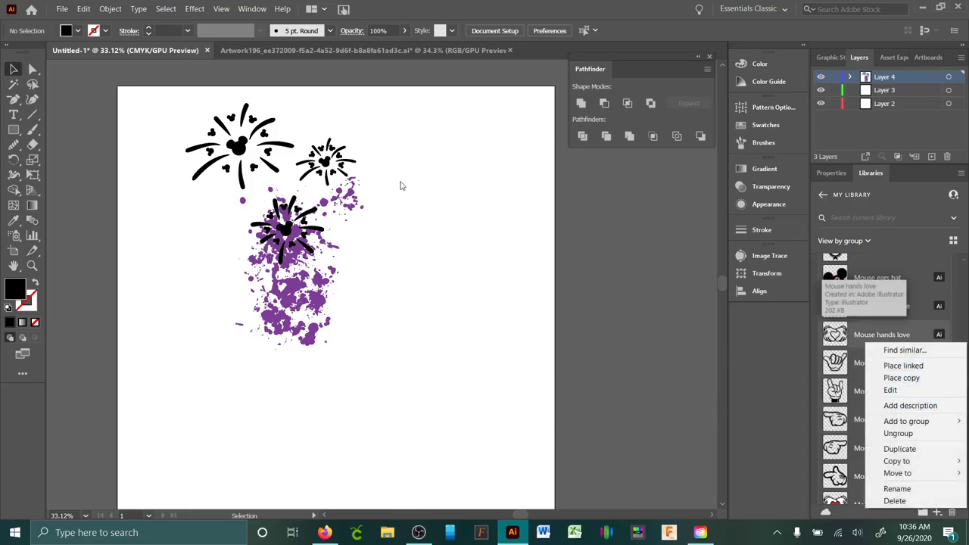
pyautogui.click(901, 377)
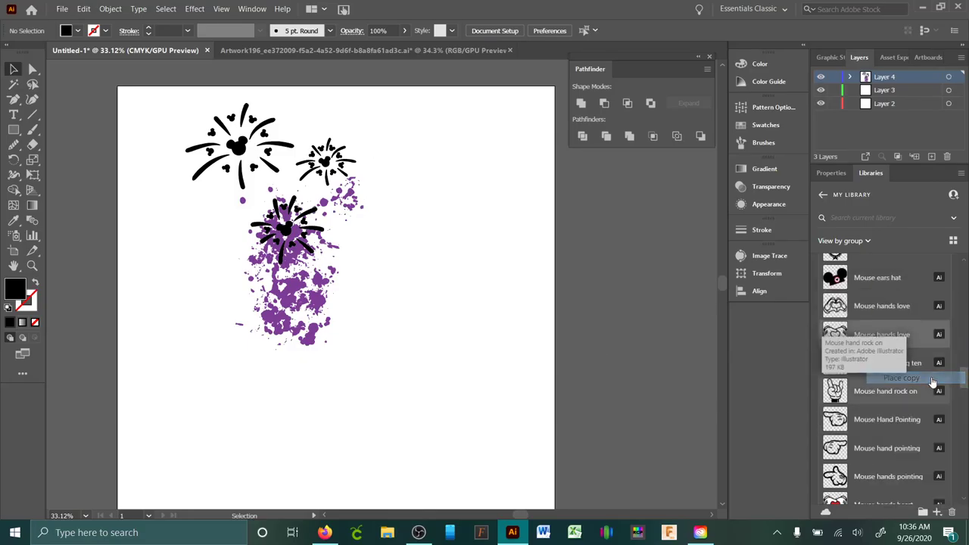
pyautogui.click(424, 149)
pyautogui.moveTo(479, 156); pyautogui.dragTo(447, 157)
# - Enlarge the hands graphic and move it left over the purple splatter
pyautogui.click(459, 190)
pyautogui.click(455, 188)
pyautogui.moveTo(465, 194); pyautogui.dragTo(513, 229)
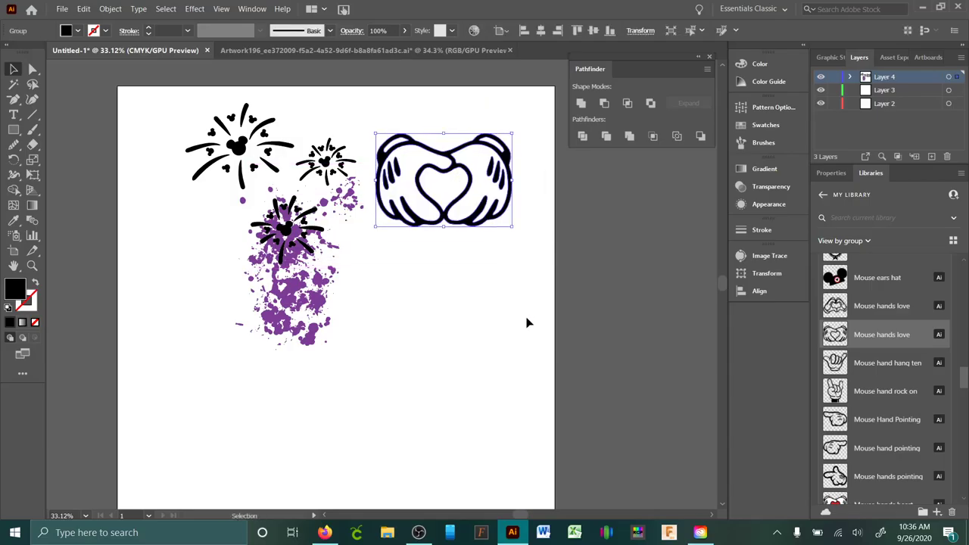
pyautogui.click(528, 320)
pyautogui.moveTo(500, 186); pyautogui.dragTo(418, 190)
pyautogui.click(564, 297)
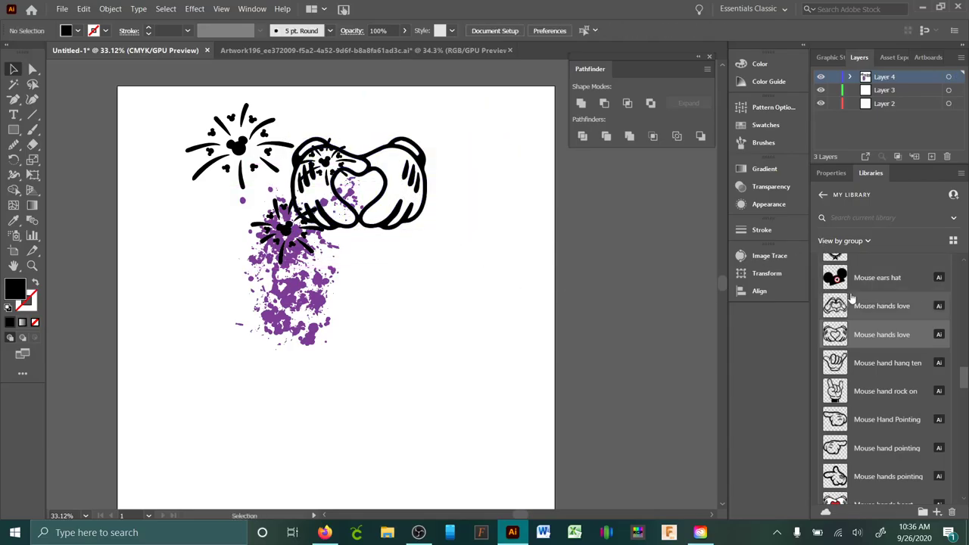
pyautogui.moveTo(965, 385); pyautogui.dragTo(966, 324)
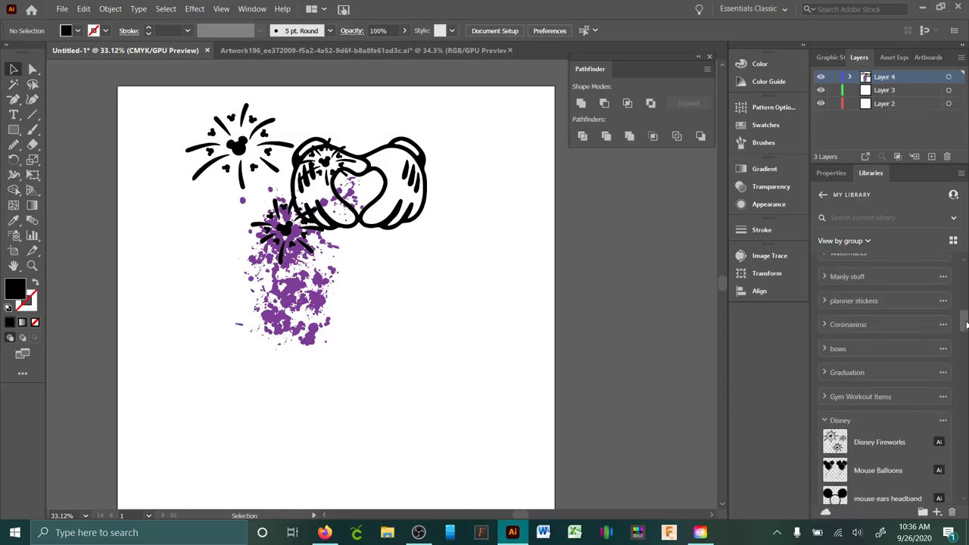
pyautogui.click(825, 421)
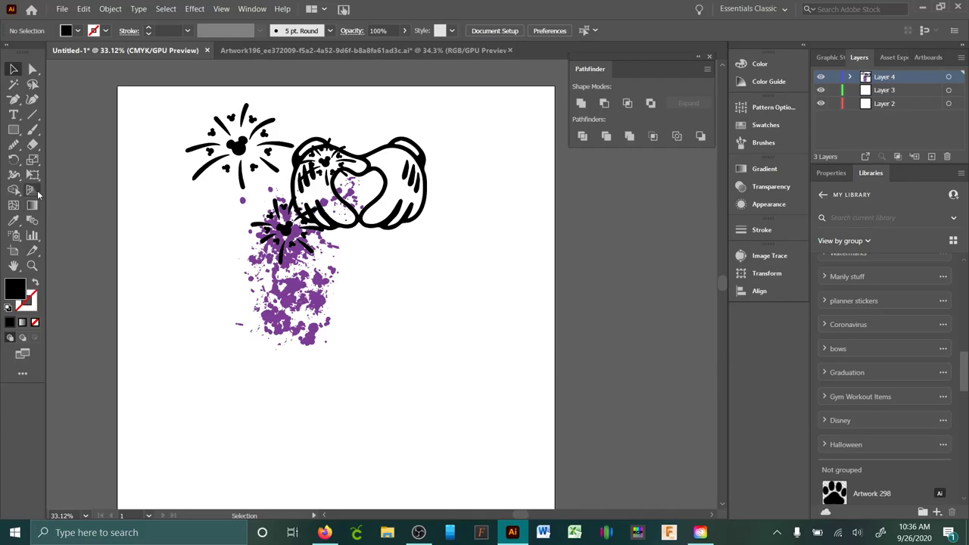
# - Move the hands down and the fireworks up above them
pyautogui.moveTo(409, 172); pyautogui.dragTo(418, 238)
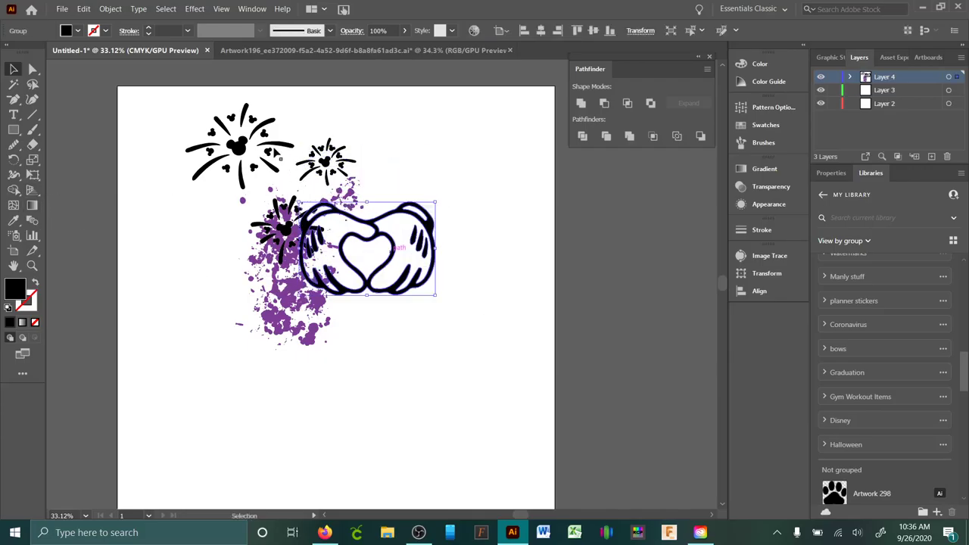
pyautogui.click(341, 151)
pyautogui.moveTo(343, 152); pyautogui.dragTo(408, 132)
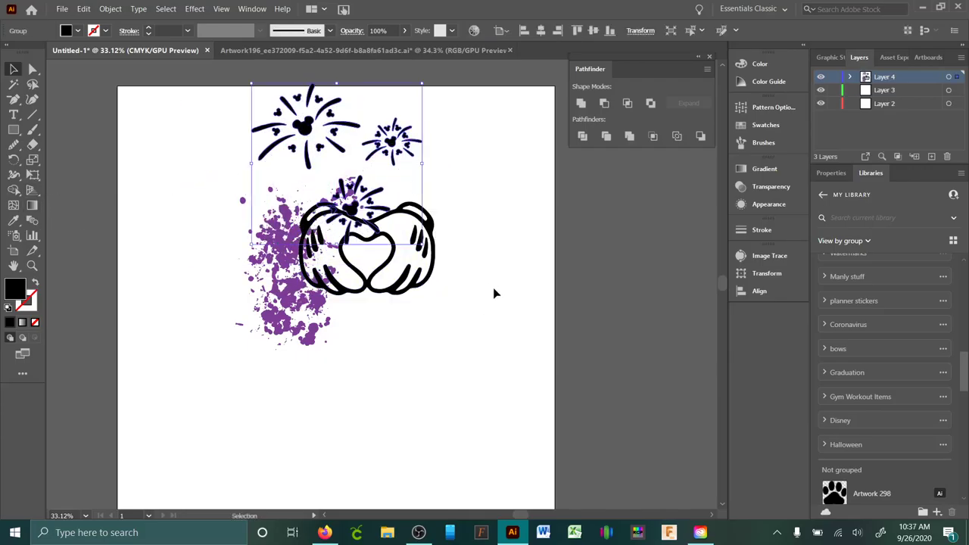
pyautogui.click(496, 292)
# - Unite all the artwork into one shape and nudge it down-right
pyautogui.hotkey('ctrl', 'a')
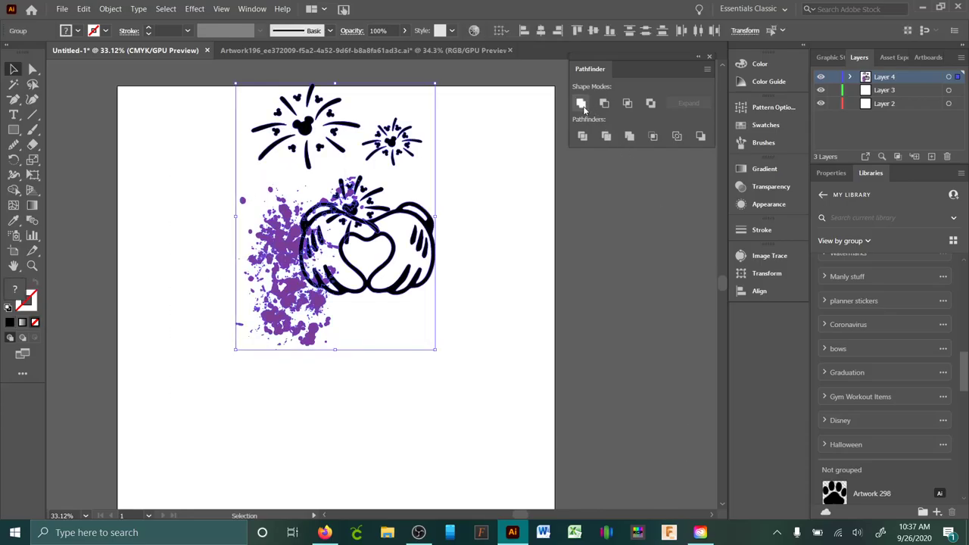
pyautogui.click(582, 104)
pyautogui.click(596, 250)
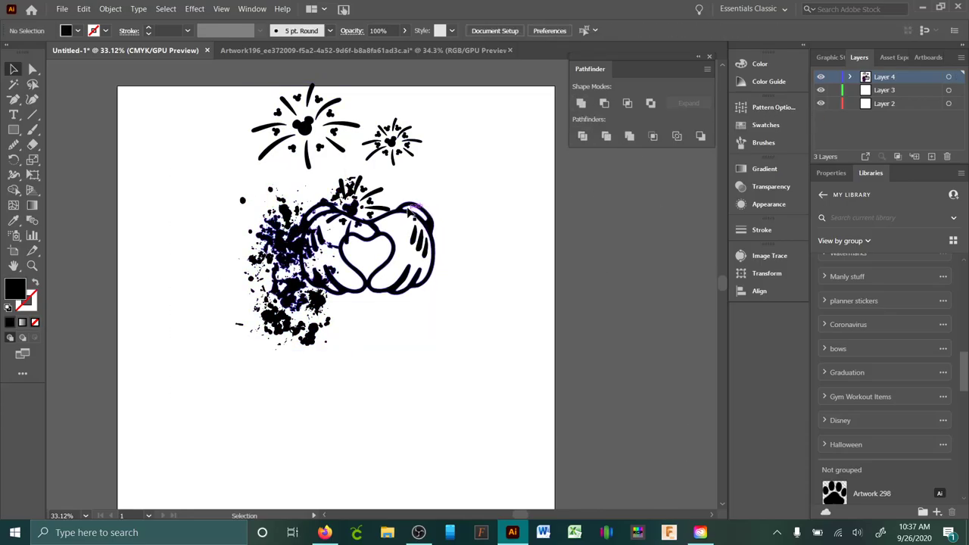
pyautogui.moveTo(419, 233); pyautogui.dragTo(444, 257)
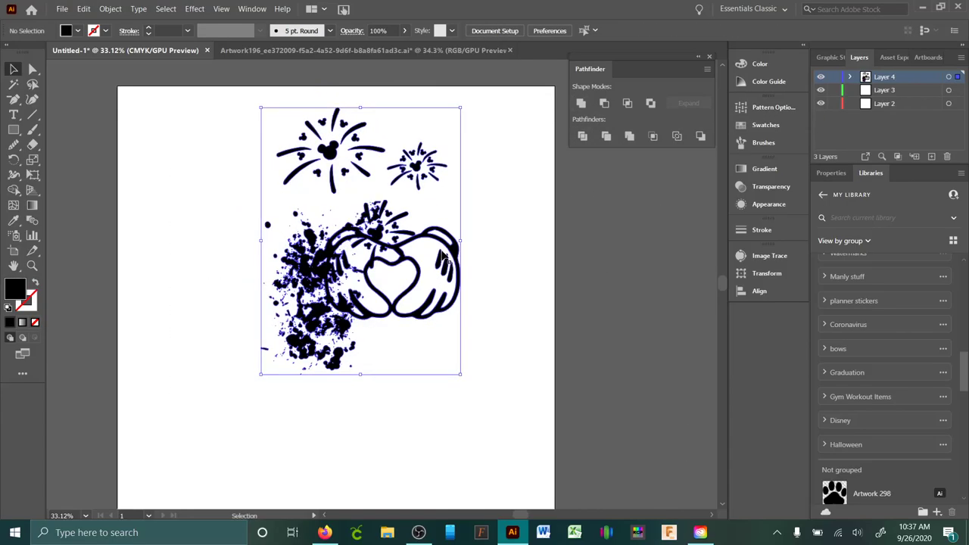
pyautogui.click(493, 232)
# - Add the merged artwork to the library
pyautogui.click(454, 251)
pyautogui.rightClick(454, 251)
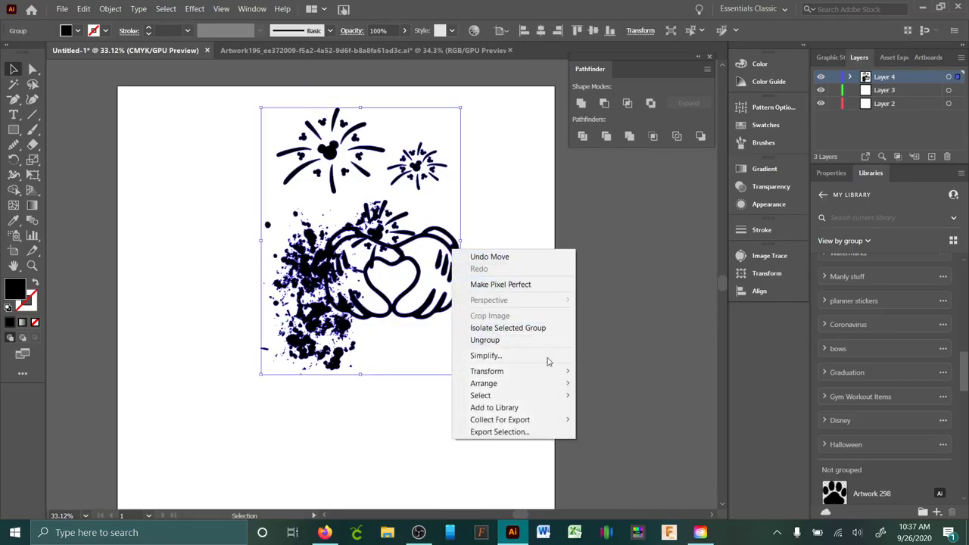
pyautogui.click(509, 407)
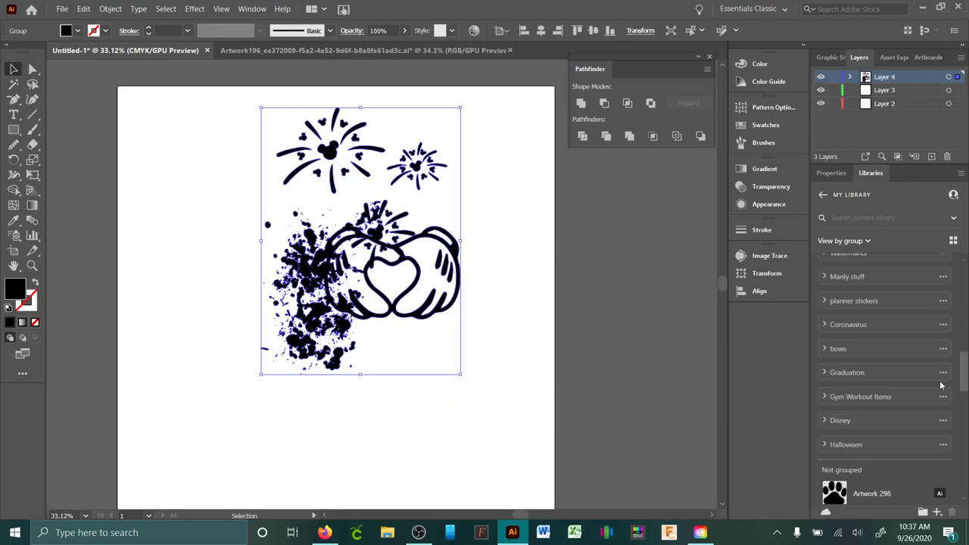
# - Move the new Artwork 344 library item into a library group
pyautogui.moveTo(965, 364); pyautogui.dragTo(967, 473)
pyautogui.rightClick(864, 487)
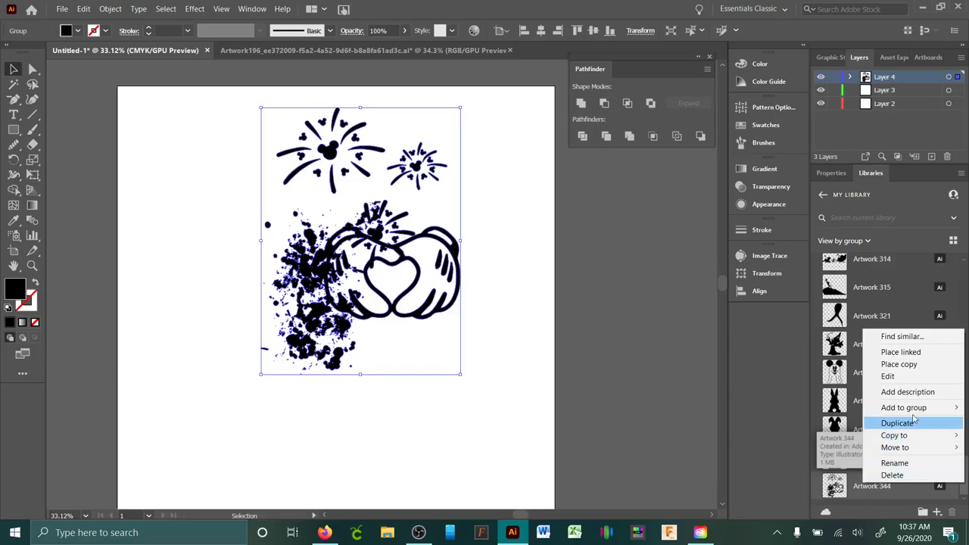
pyautogui.moveTo(918, 409)
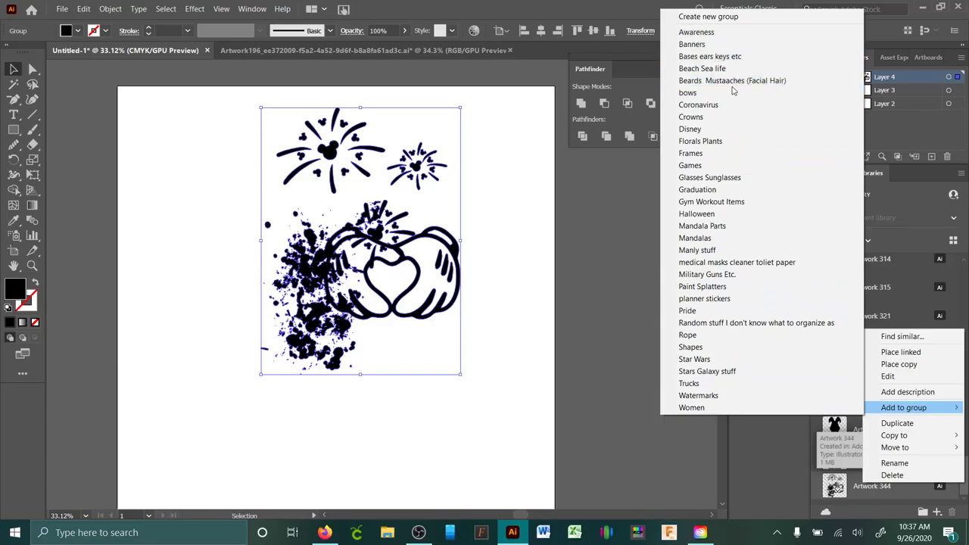
pyautogui.click(710, 360)
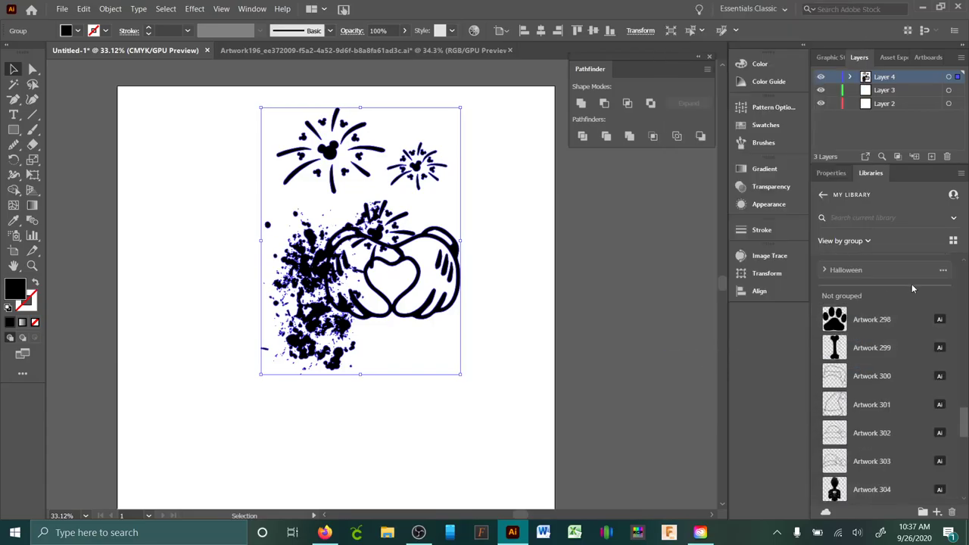
# - Expand and collapse Stars Galaxy stuff, then scroll up to locate Artwork 344
pyautogui.moveTo(965, 422); pyautogui.dragTo(962, 378)
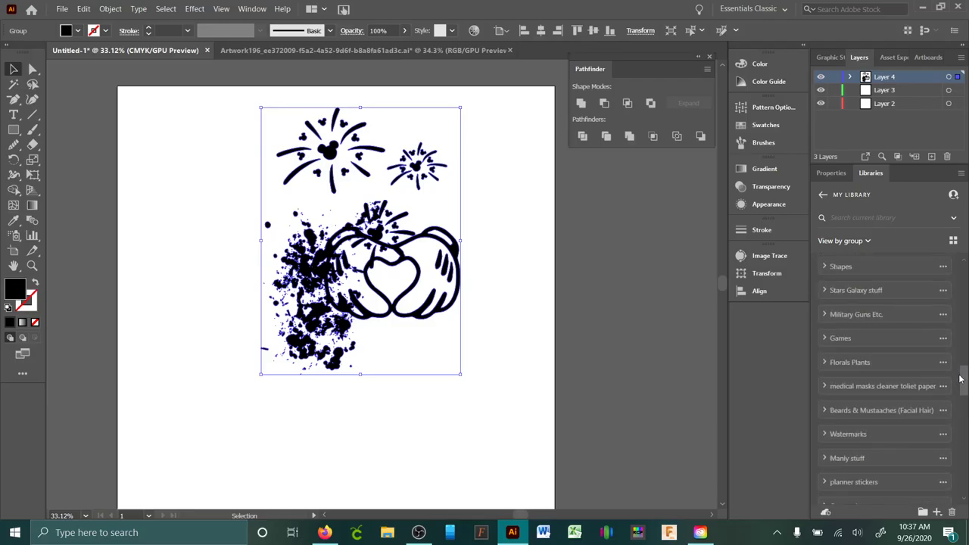
pyautogui.click(825, 291)
pyautogui.click(825, 290)
pyautogui.scroll(5, 964, 386)
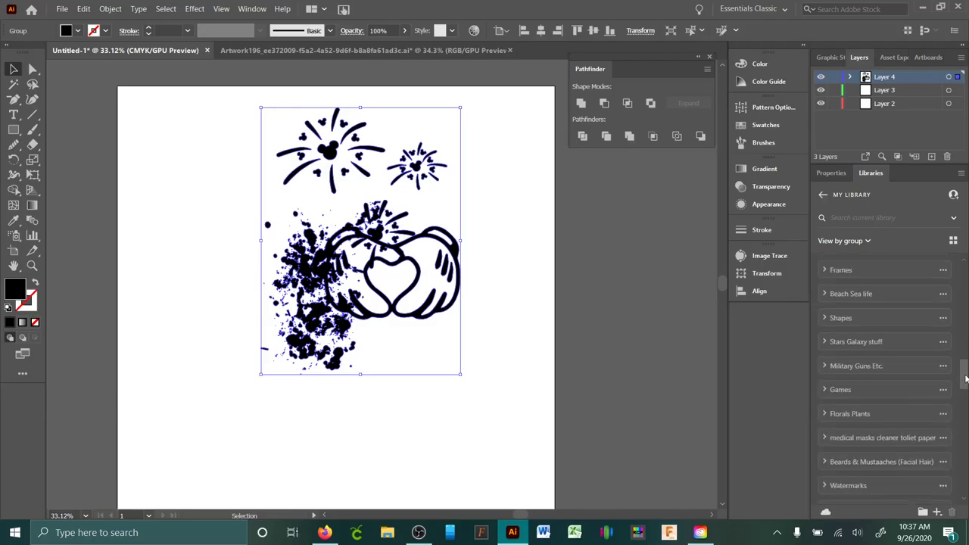
pyautogui.scroll(3, 897, 327)
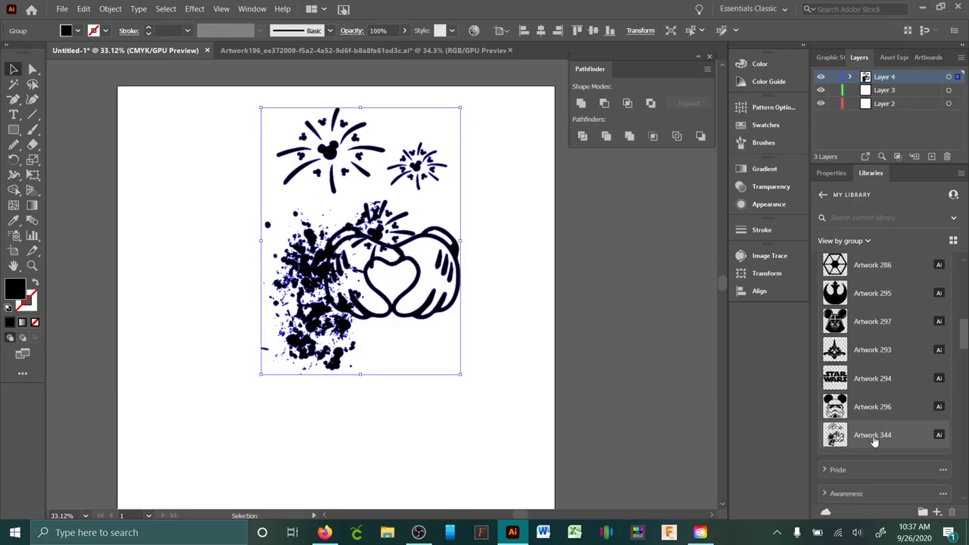
pyautogui.rightClick(875, 442)
# - Place a copy of Artwork 344 to the right of the original design
pyautogui.click(907, 306)
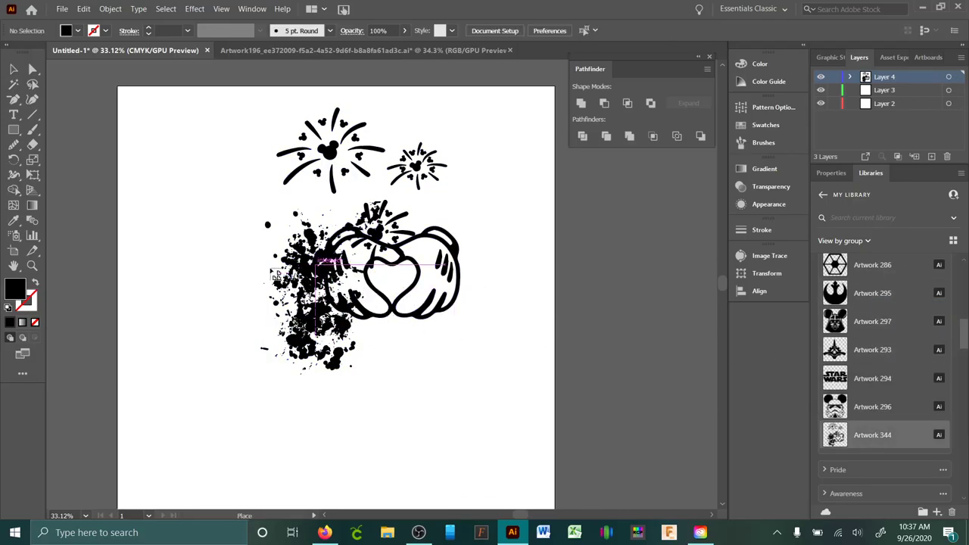
pyautogui.click(153, 202)
pyautogui.moveTo(236, 245); pyautogui.dragTo(535, 172)
pyautogui.click(637, 449)
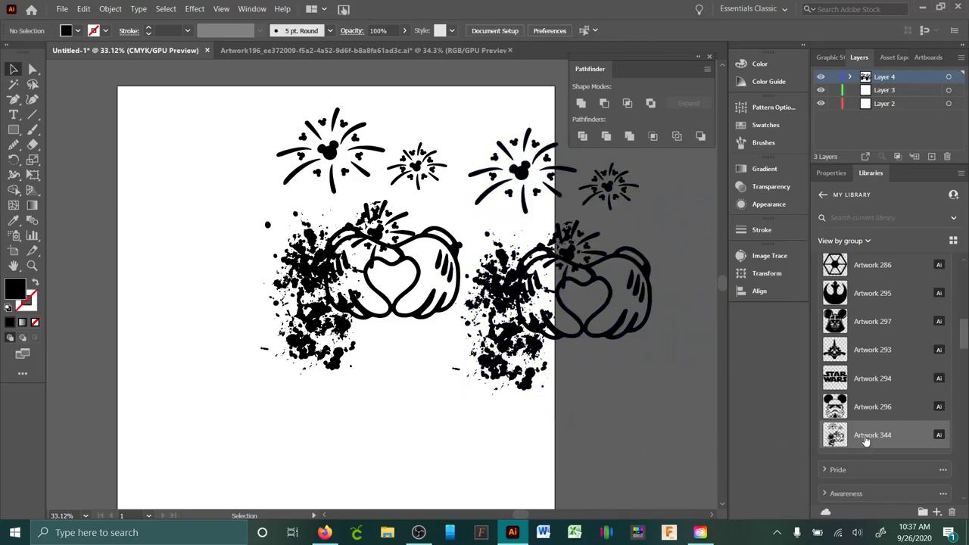
# - Delete Artwork 344 from the library
pyautogui.rightClick(866, 438)
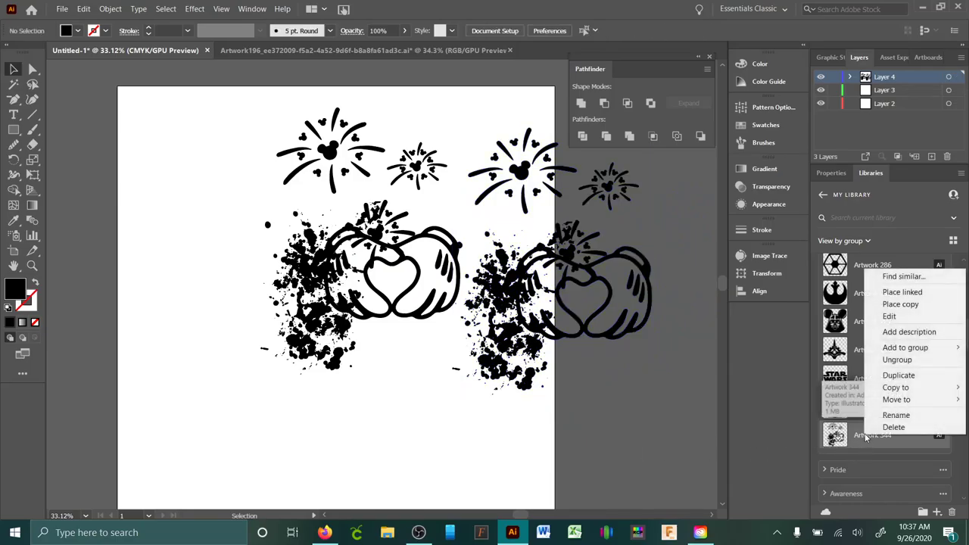
pyautogui.click(893, 427)
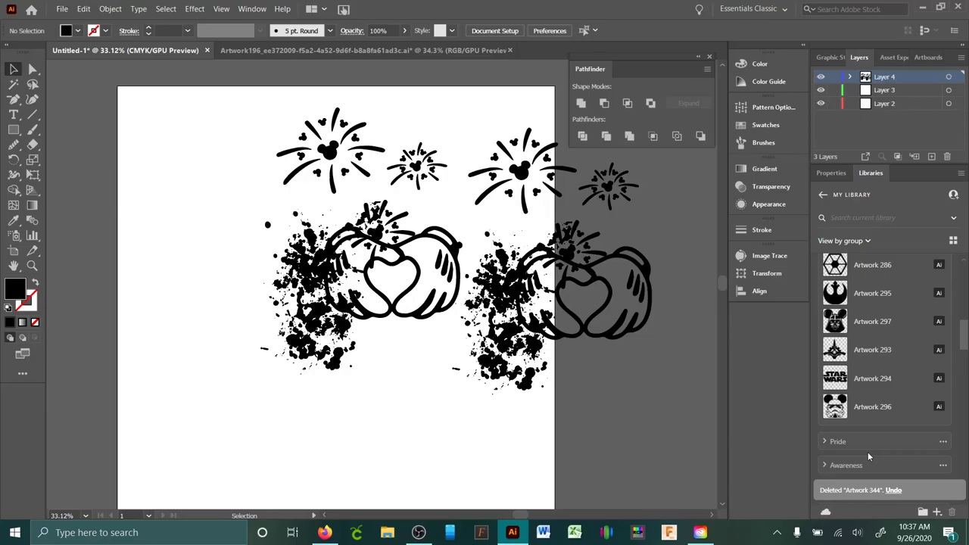
pyautogui.scroll(-3, 911, 410)
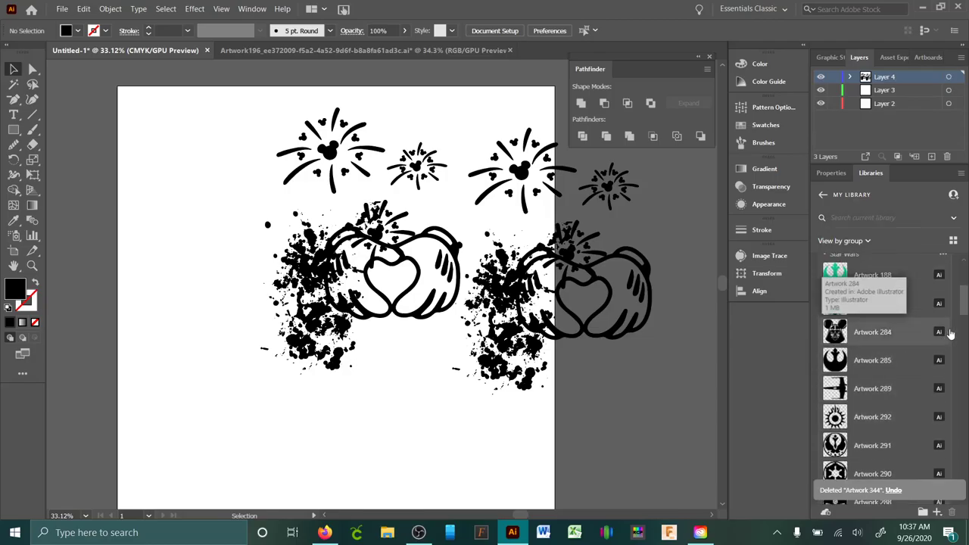
# - Collapse Star Wars, peek into Pride, and expand the Frames group
pyautogui.scroll(2, 966, 303)
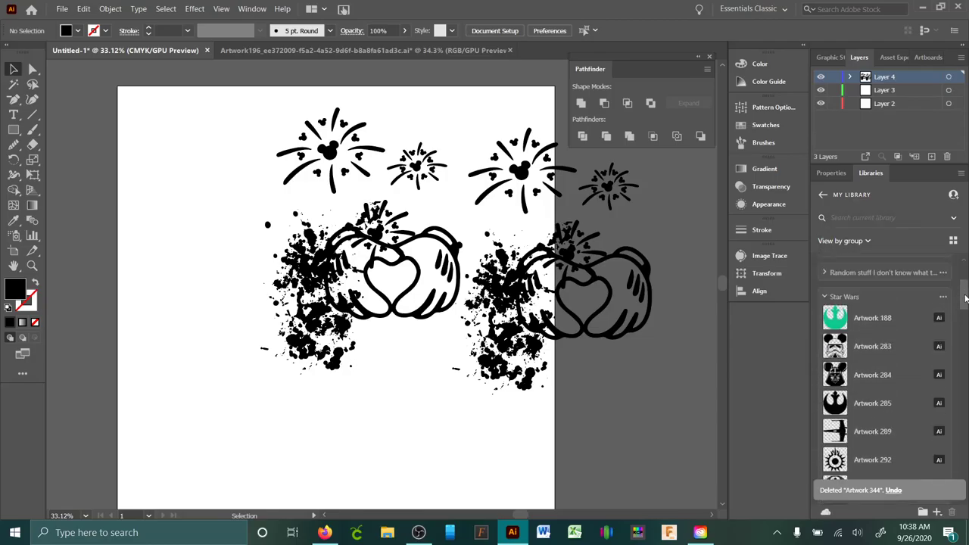
pyautogui.click(825, 297)
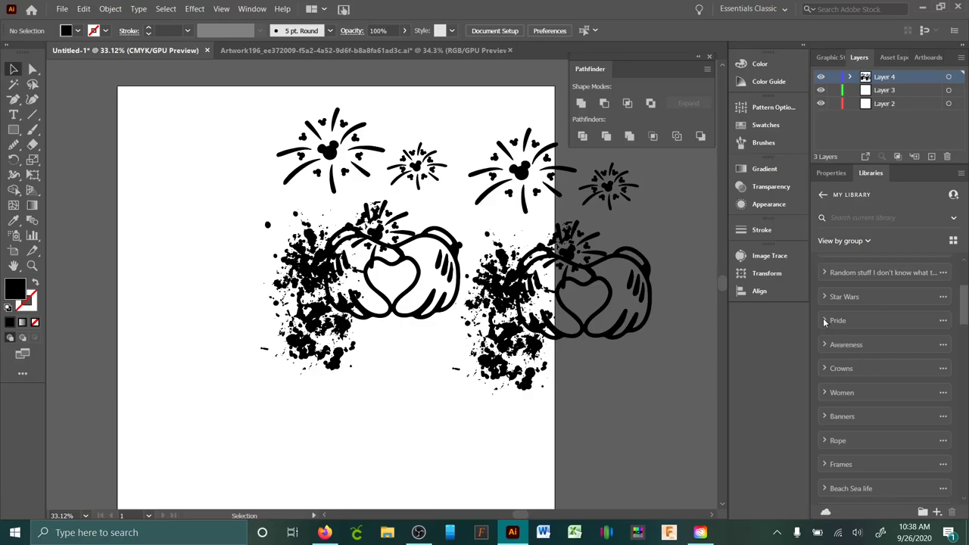
pyautogui.click(825, 321)
pyautogui.click(825, 321)
pyautogui.click(825, 465)
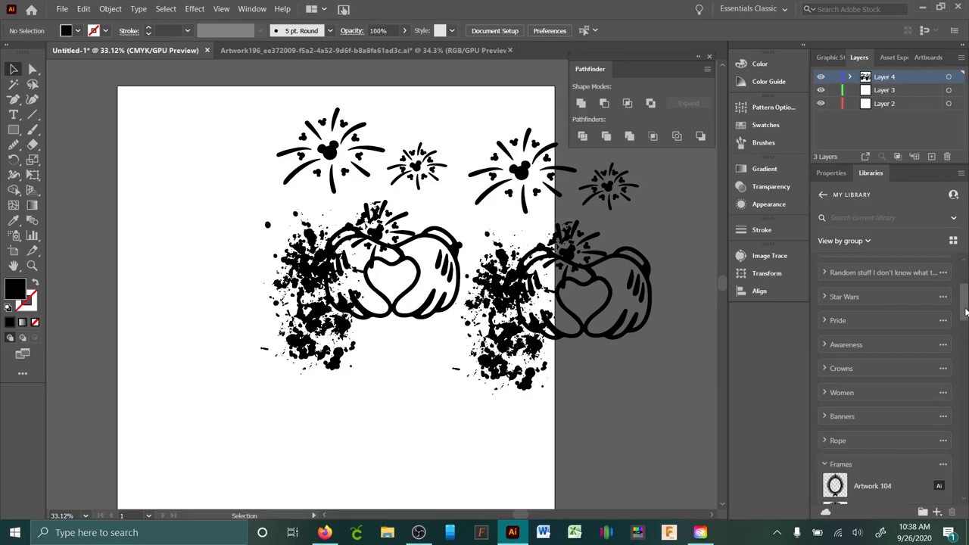
pyautogui.scroll(-5, 966, 312)
# - Rename Artwork 132 to 'square frame'
pyautogui.rightClick(875, 359)
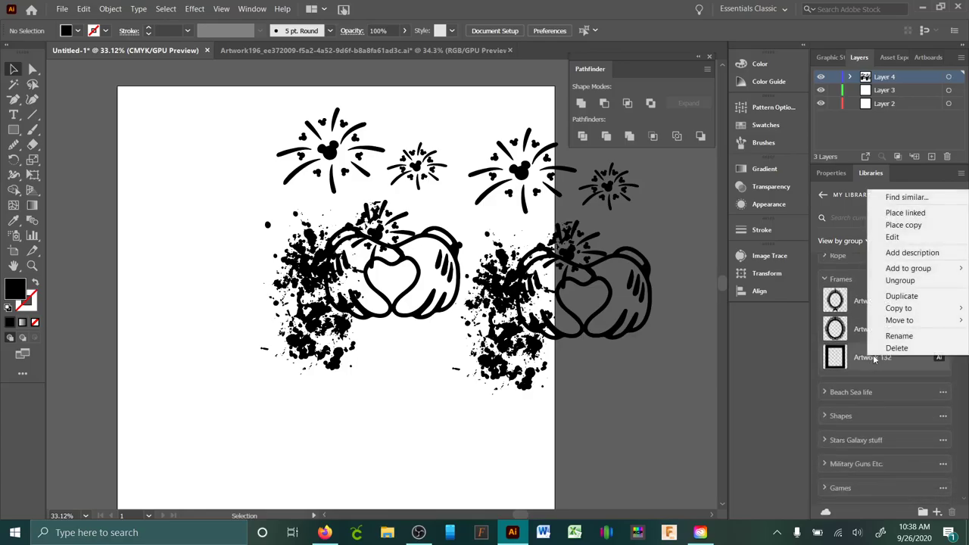
pyautogui.click(899, 335)
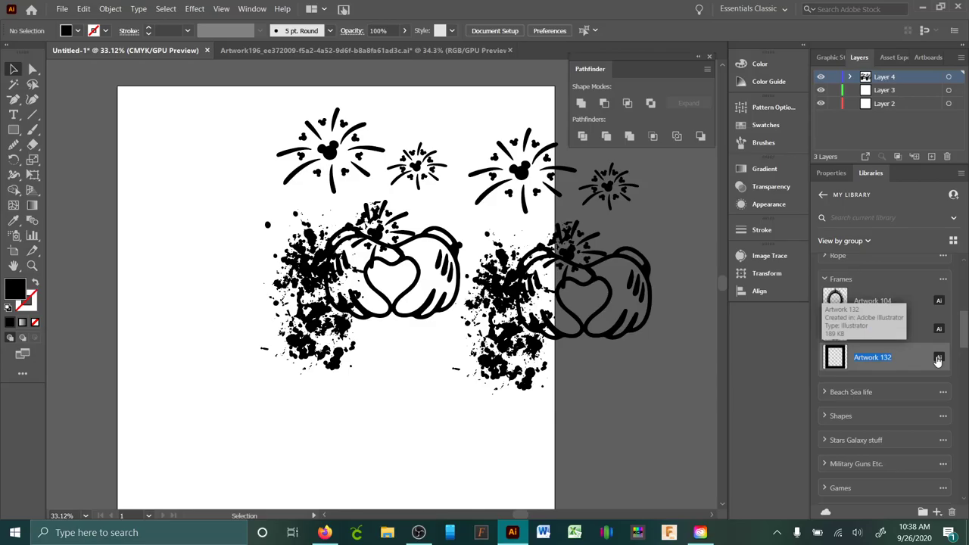
pyautogui.write('square frame')
pyautogui.press('Return')
pyautogui.rightClick(864, 327)
# - Place the square frame on the left and the oval Artwork 105 frame at top left
pyautogui.click(882, 226)
pyautogui.moveTo(192, 229); pyautogui.dragTo(394, 469)
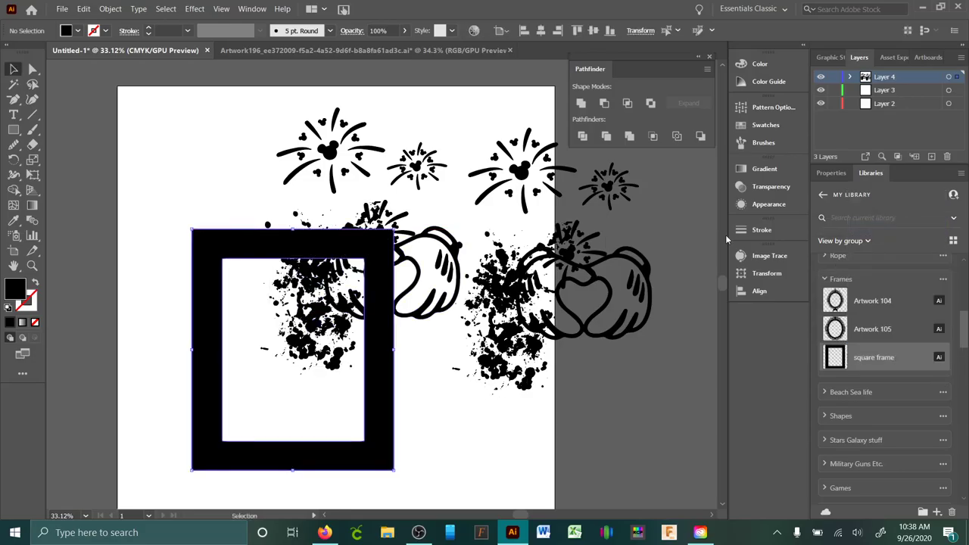
pyautogui.rightClick(872, 330)
pyautogui.click(878, 361)
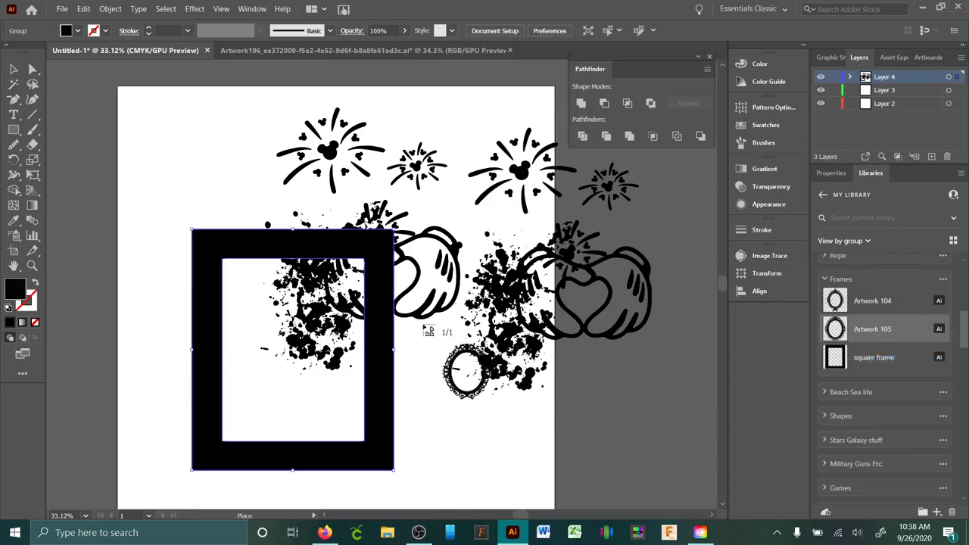
pyautogui.moveTo(209, 122); pyautogui.dragTo(346, 274)
pyautogui.moveTo(285, 131); pyautogui.dragTo(178, 130)
pyautogui.click(443, 417)
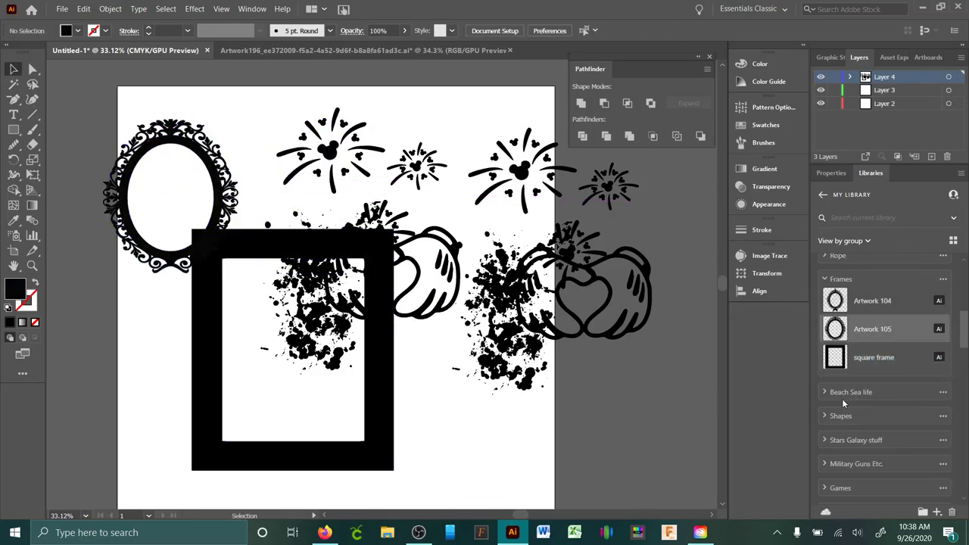
# - Place the Artwork 93 seashell from Beach Sea life onto the artboard
pyautogui.click(824, 392)
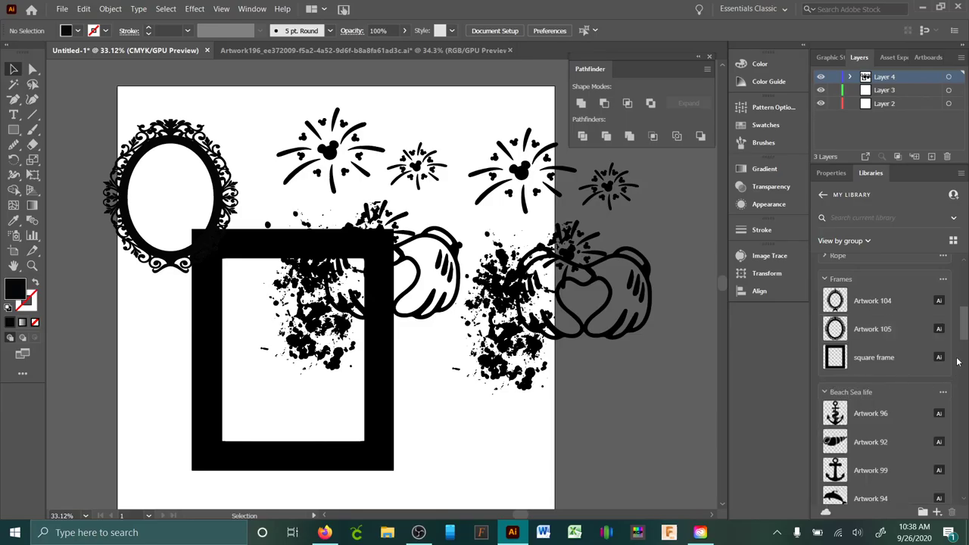
pyautogui.scroll(-3, 881, 418)
pyautogui.rightClick(881, 418)
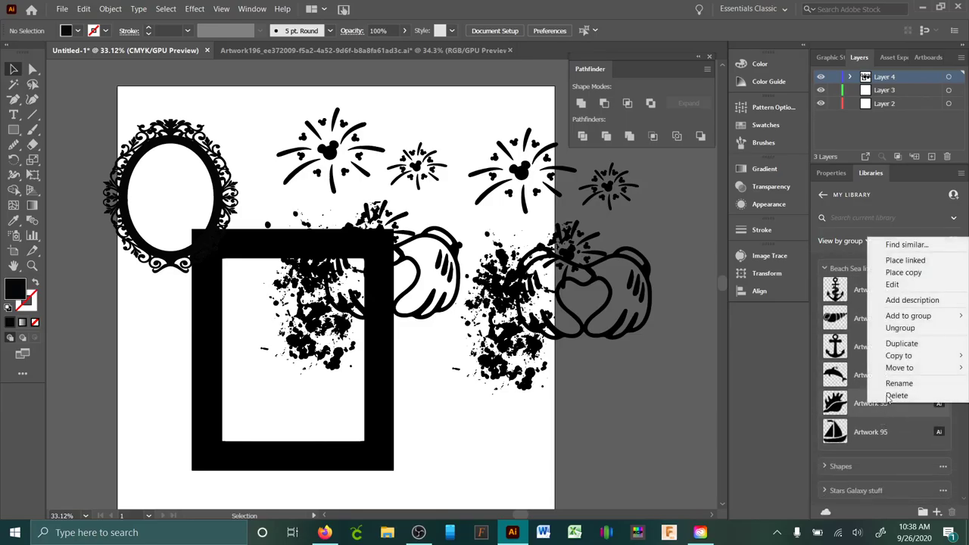
pyautogui.click(844, 273)
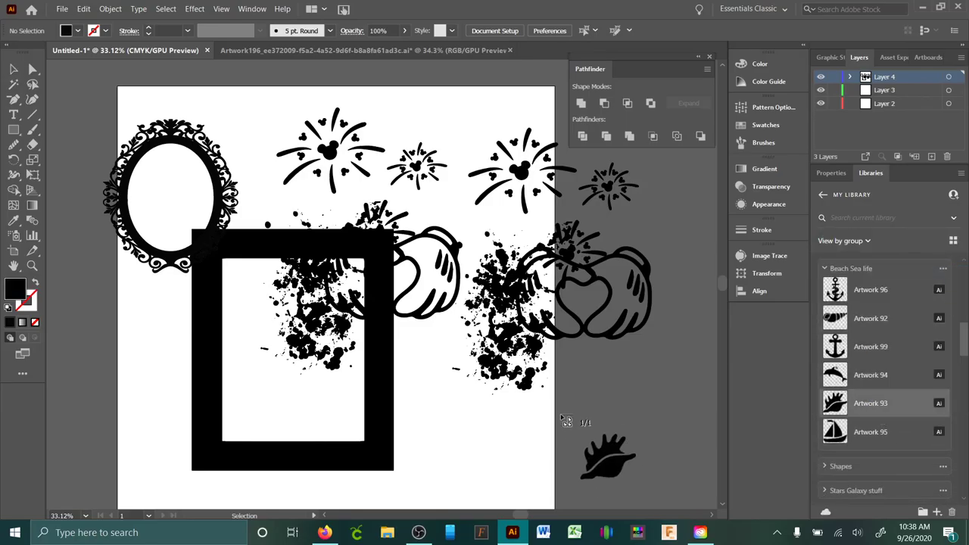
pyautogui.click(422, 350)
# - Collapse Beach Sea life, then select and delete all artwork on the artboard
pyautogui.scroll(1, 962, 345)
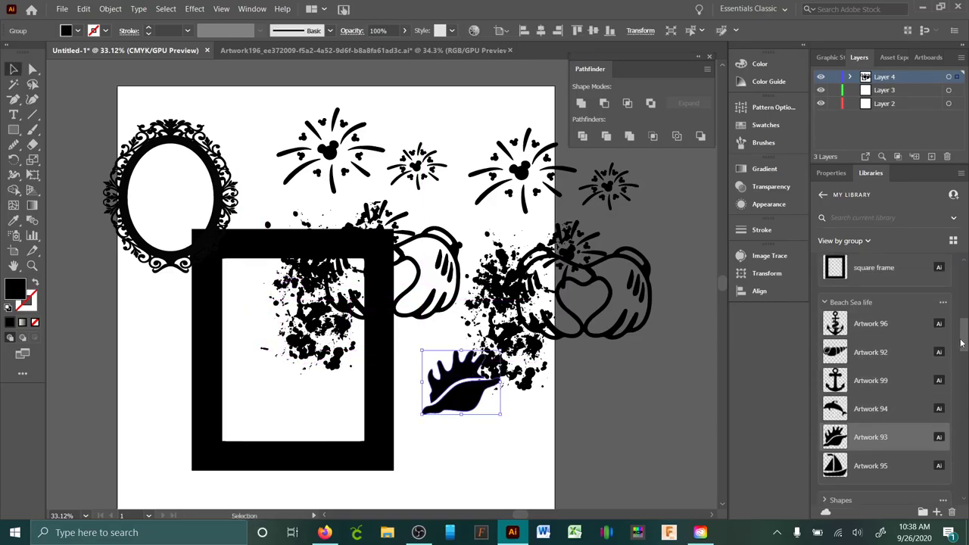
pyautogui.click(824, 303)
pyautogui.scroll(3, 826, 363)
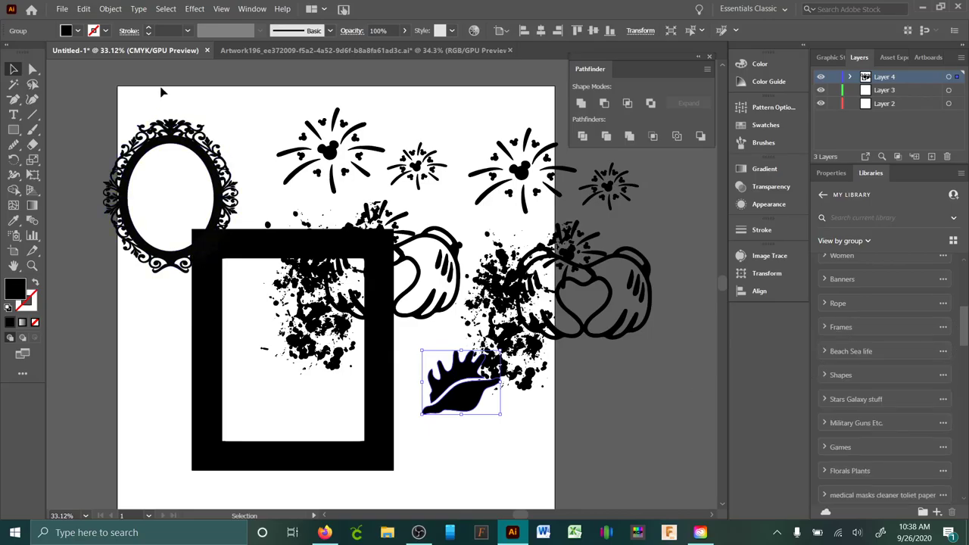
pyautogui.moveTo(162, 91); pyautogui.dragTo(680, 468)
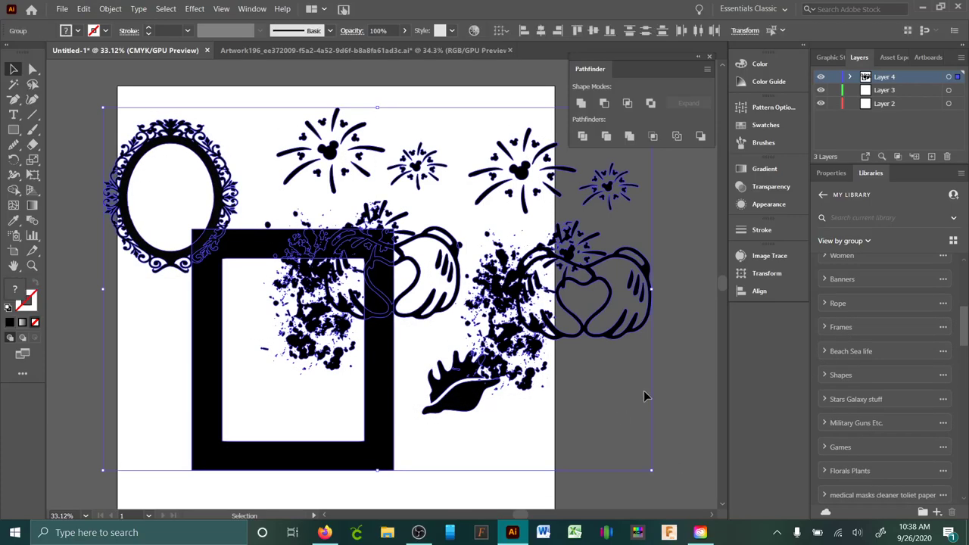
pyautogui.press('Delete')
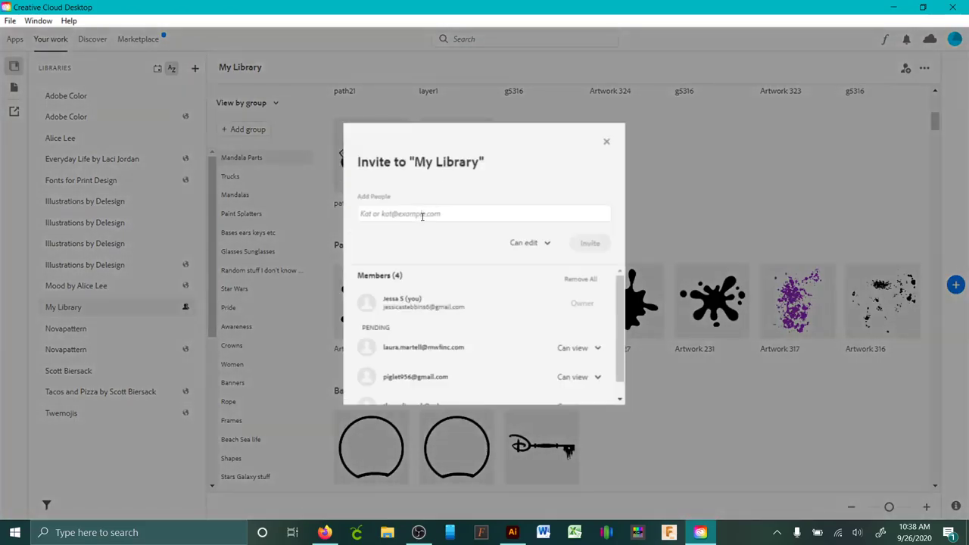
# - Look through My Library's members and pending invitations, then close the Invite dialog
pyautogui.click(422, 215)
pyautogui.scroll(-2, 413, 328)
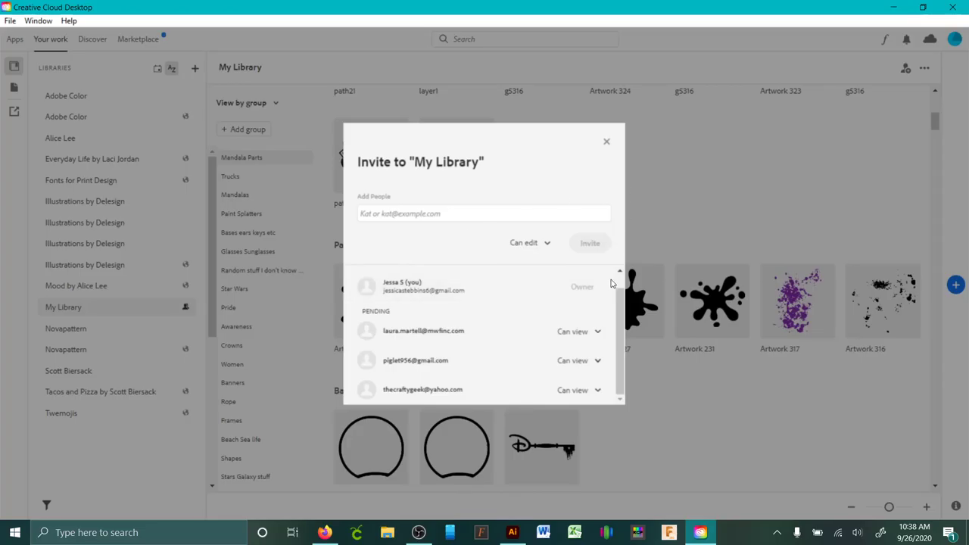
pyautogui.scroll(1, 618, 318)
pyautogui.scroll(-1, 618, 318)
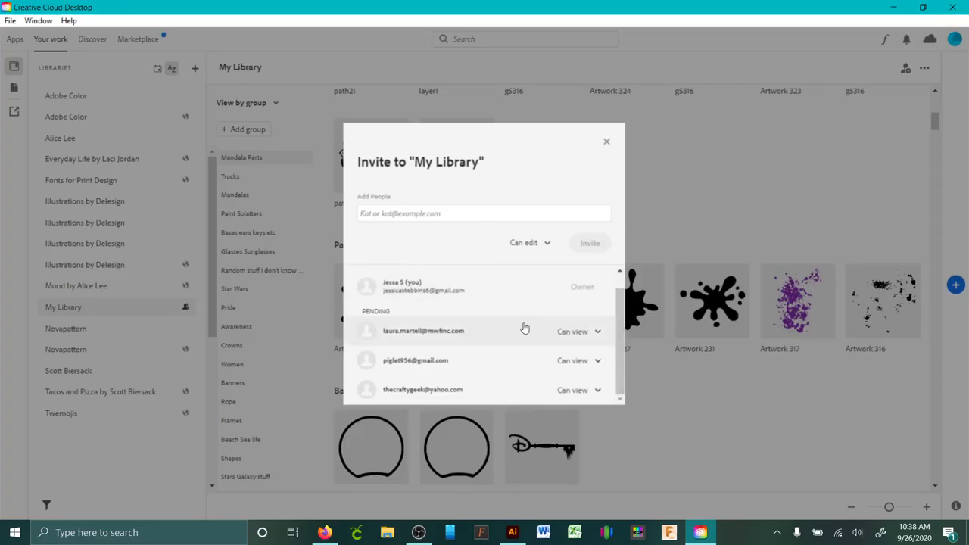
pyautogui.scroll(2, 616, 288)
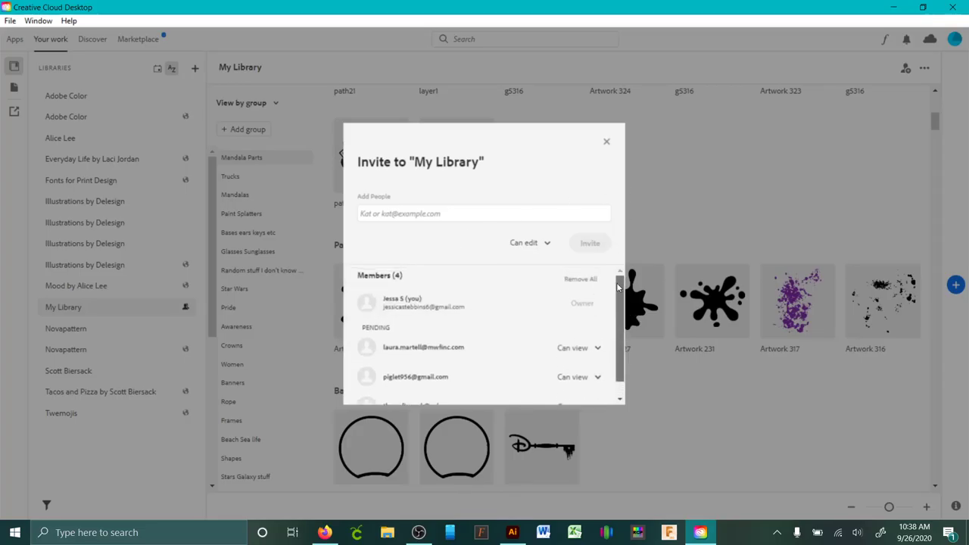
pyautogui.click(607, 144)
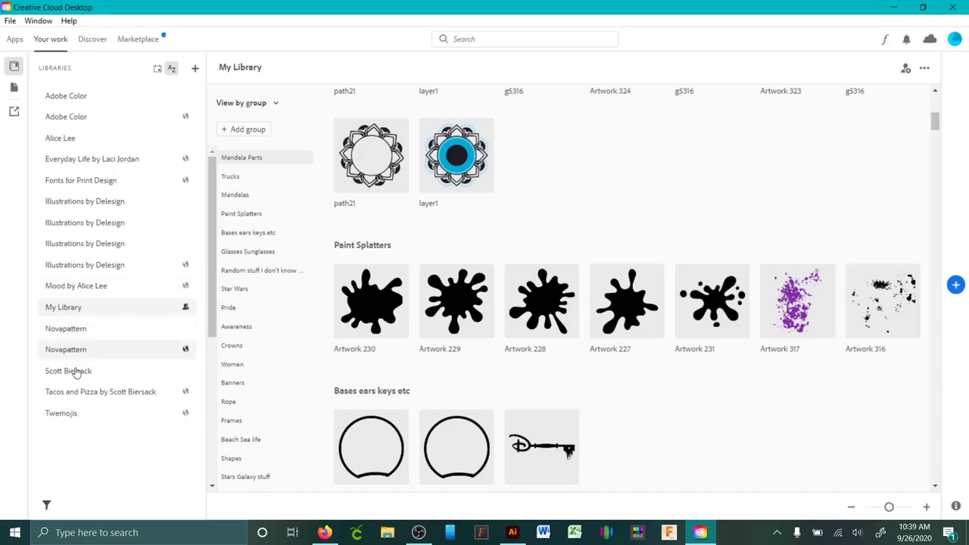
# - Open the Tacos and Pizza library and copy Taco to My Library, not grouped
pyautogui.click(87, 394)
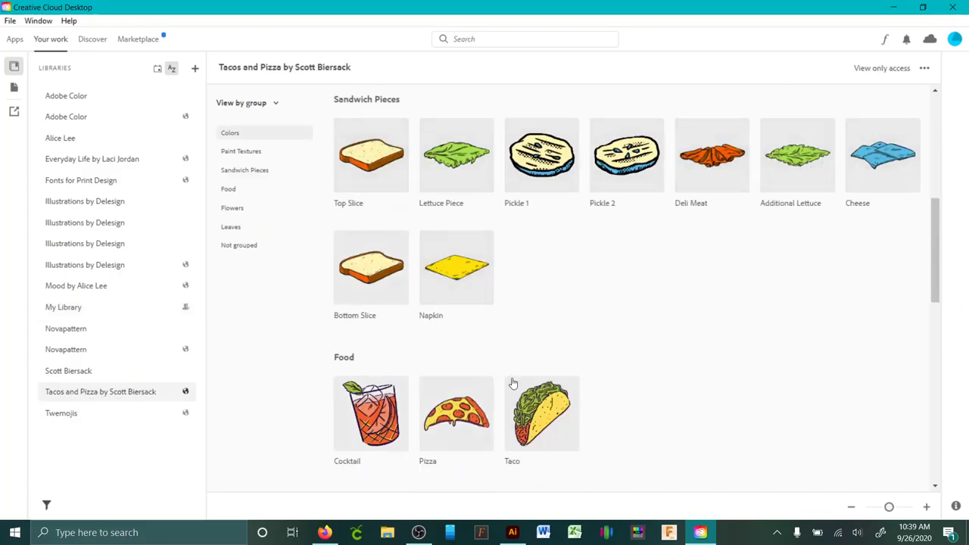
pyautogui.scroll(-6, 649, 342)
pyautogui.scroll(2, 833, 303)
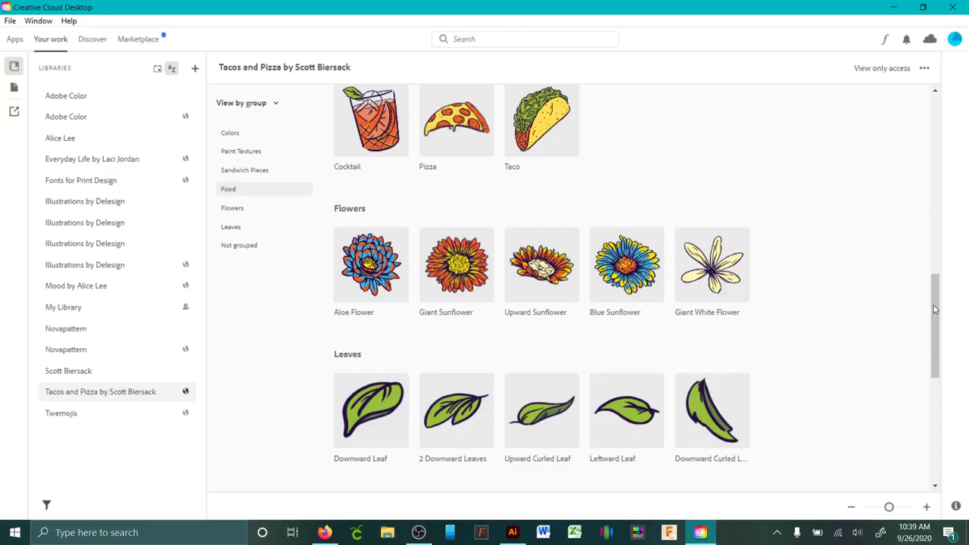
pyautogui.moveTo(935, 309); pyautogui.dragTo(946, 264)
pyautogui.click(563, 290)
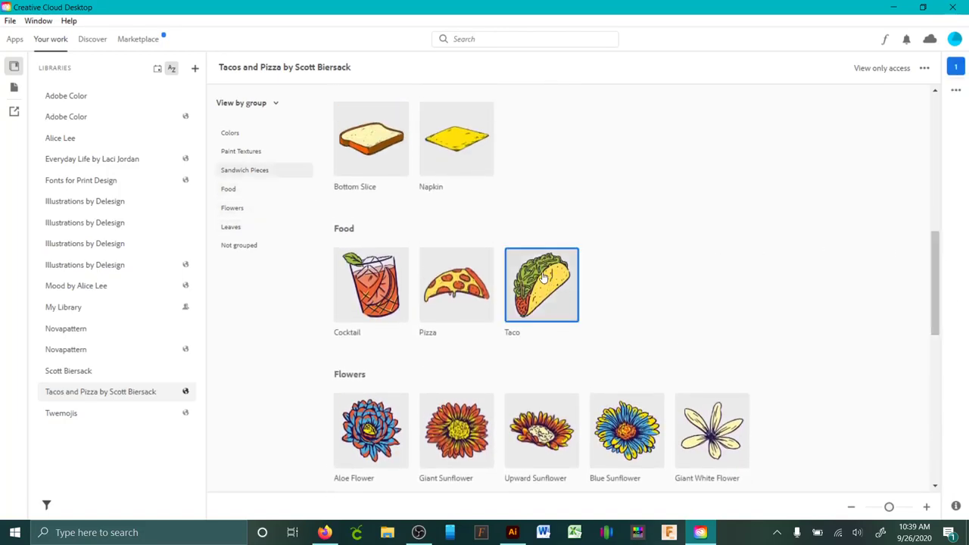
pyautogui.click(956, 94)
pyautogui.moveTo(872, 142)
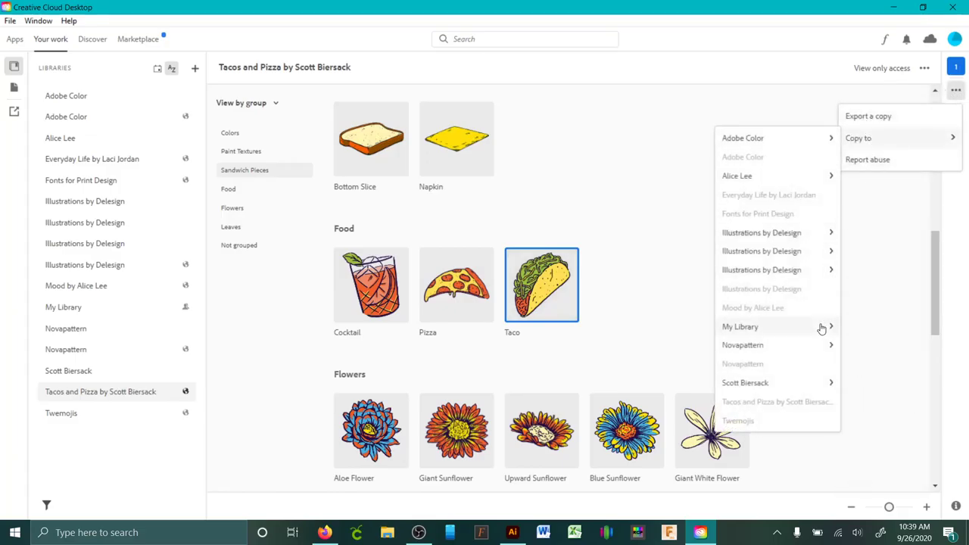
pyautogui.moveTo(814, 334)
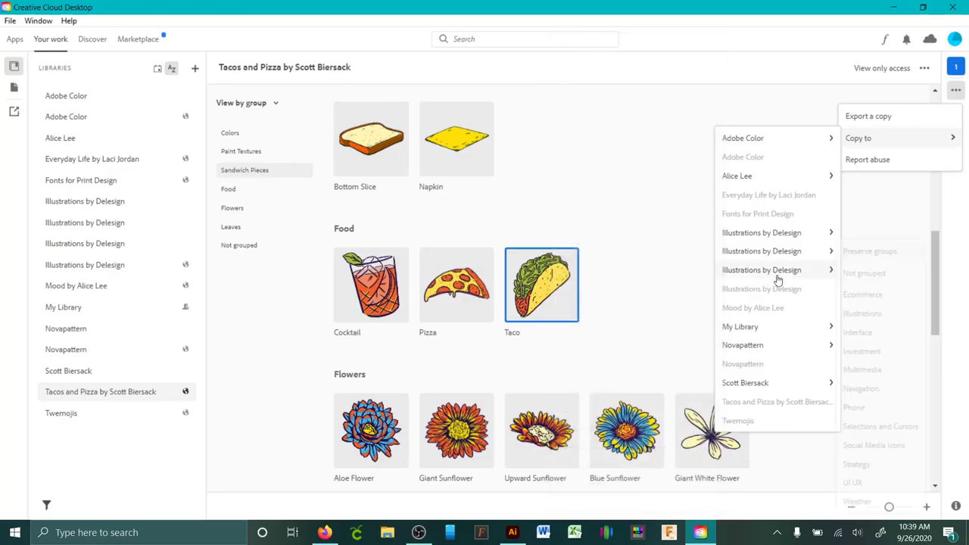
pyautogui.moveTo(762, 328)
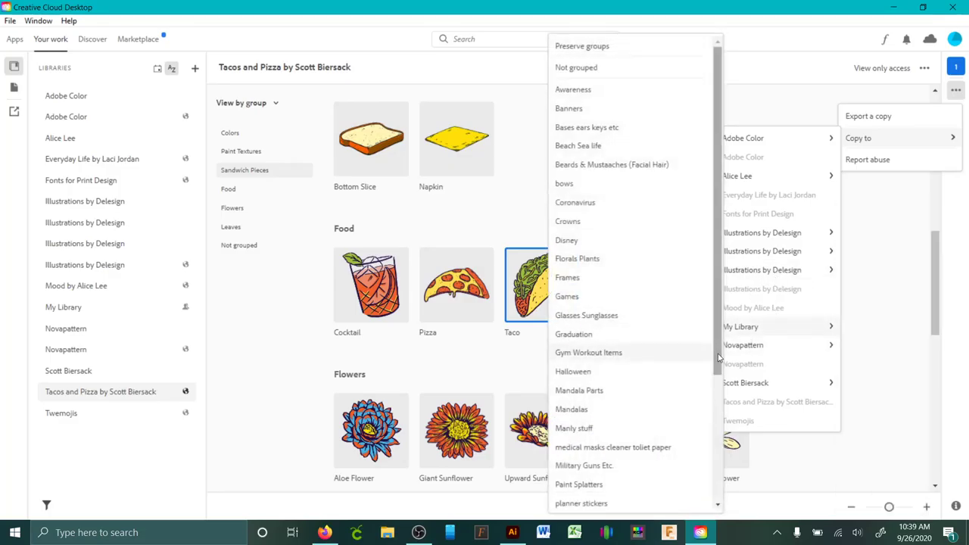
pyautogui.moveTo(719, 356); pyautogui.dragTo(712, 514)
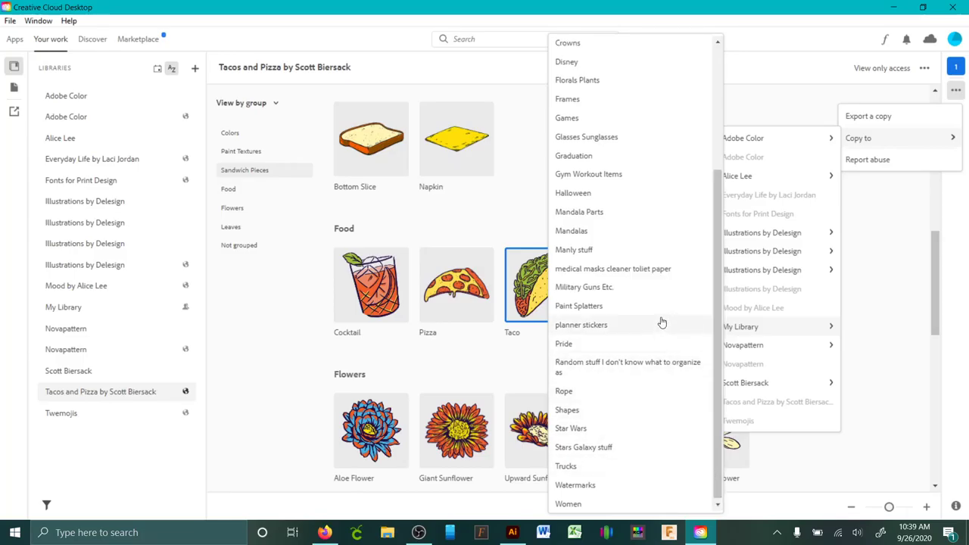
pyautogui.scroll(3, 663, 319)
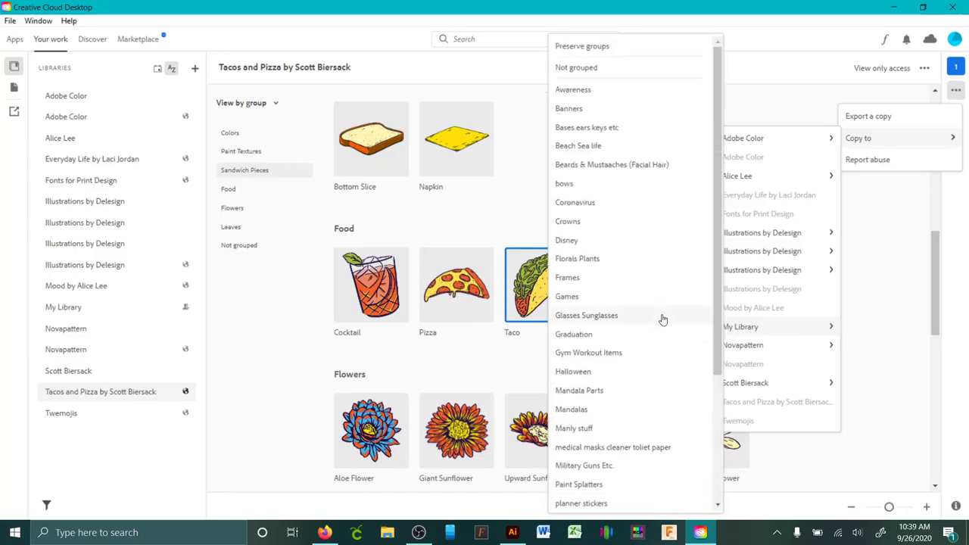
pyautogui.click(587, 68)
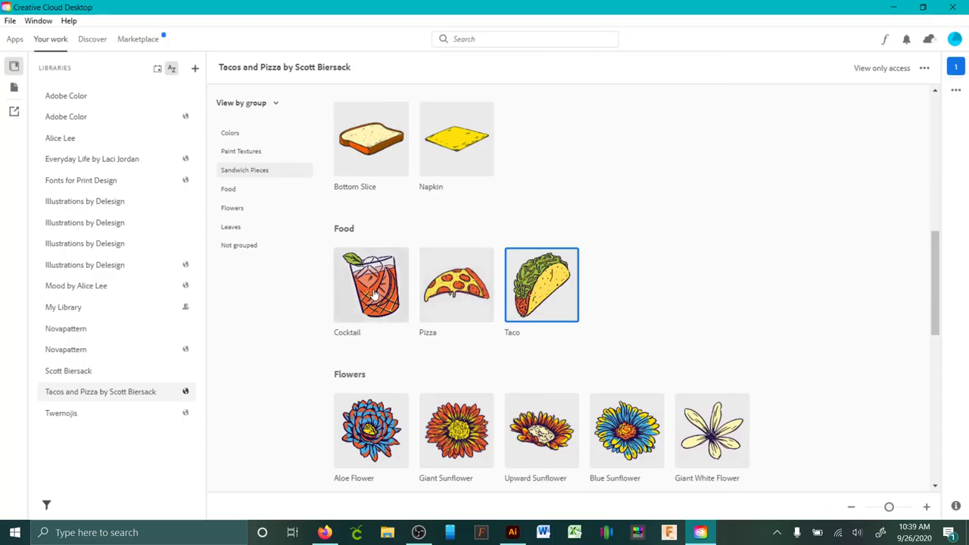
# - Copy the Pizza asset to My Library as well, not grouped
pyautogui.click(470, 284)
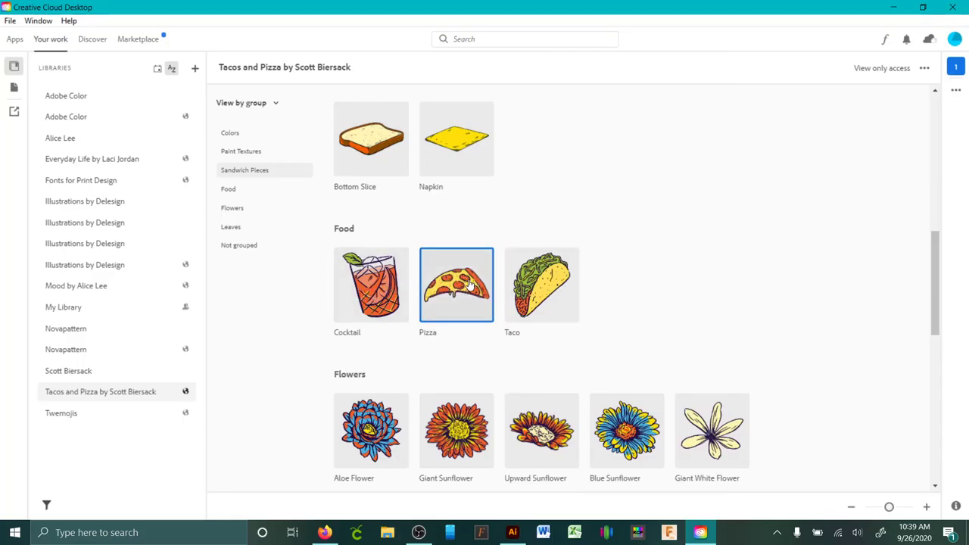
pyautogui.click(954, 91)
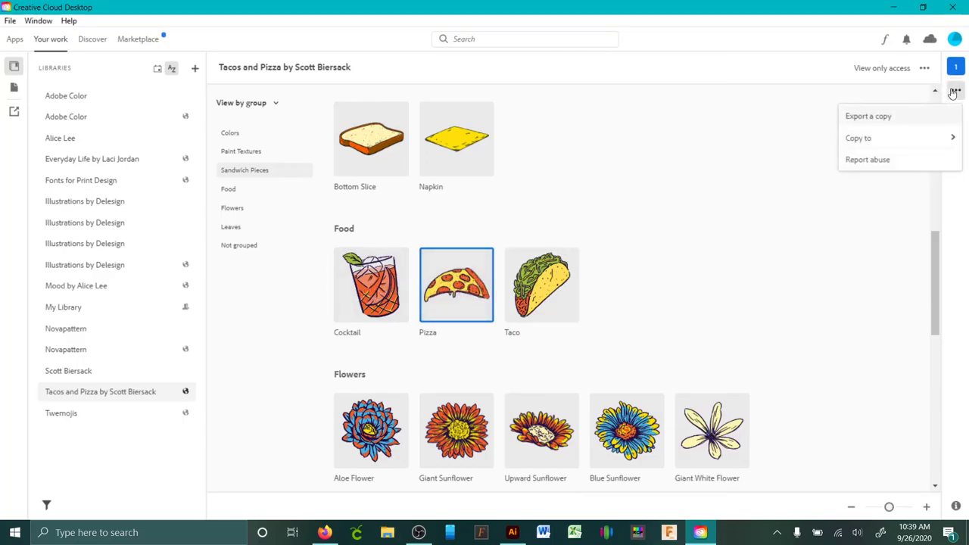
pyautogui.moveTo(935, 139)
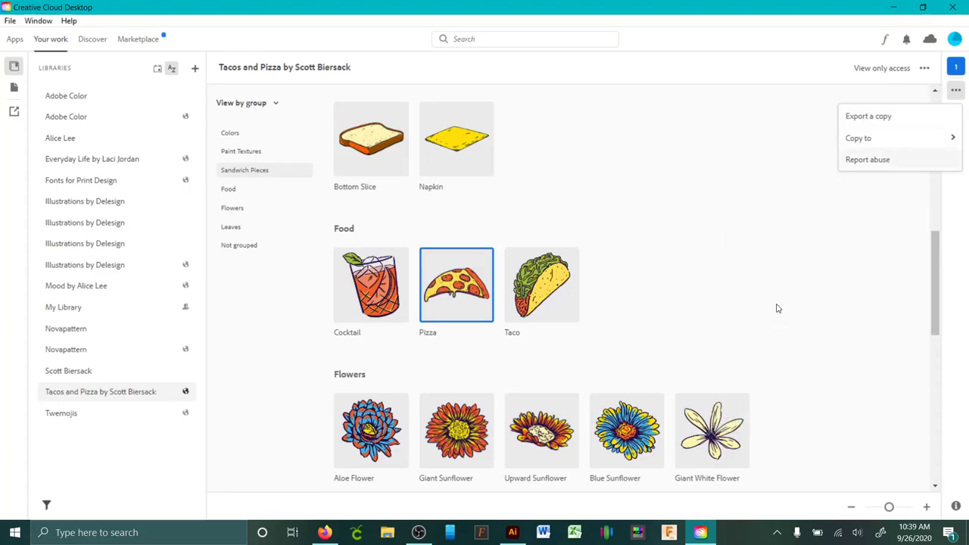
pyautogui.moveTo(770, 334)
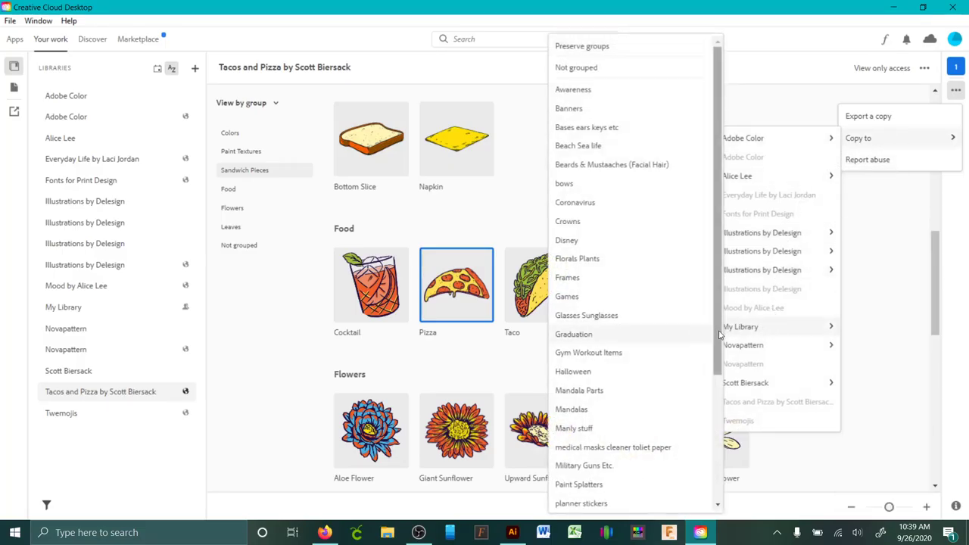
pyautogui.click(580, 69)
# - Back in Illustrator, place a copy of the Taco library asset on the artboard's left side
pyautogui.click(891, 8)
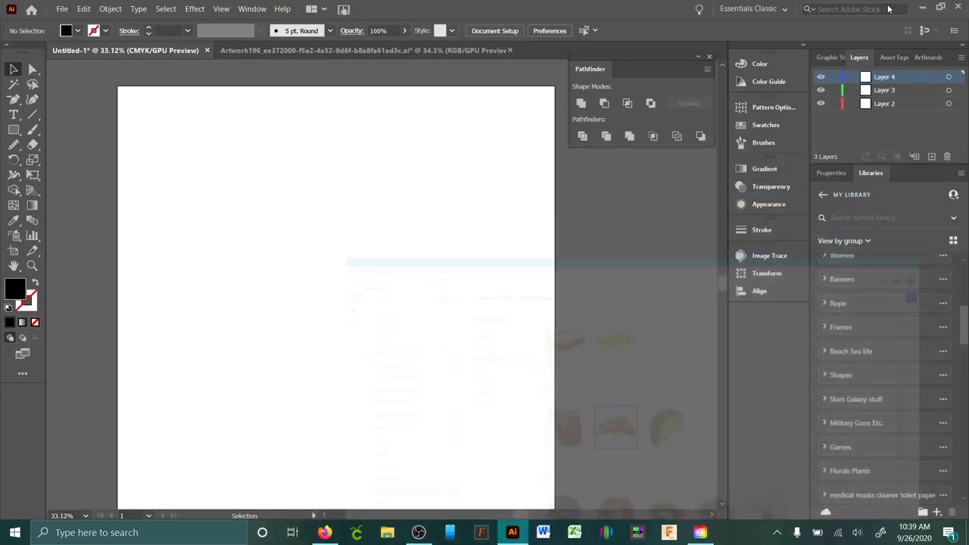
pyautogui.scroll(-10, 909, 358)
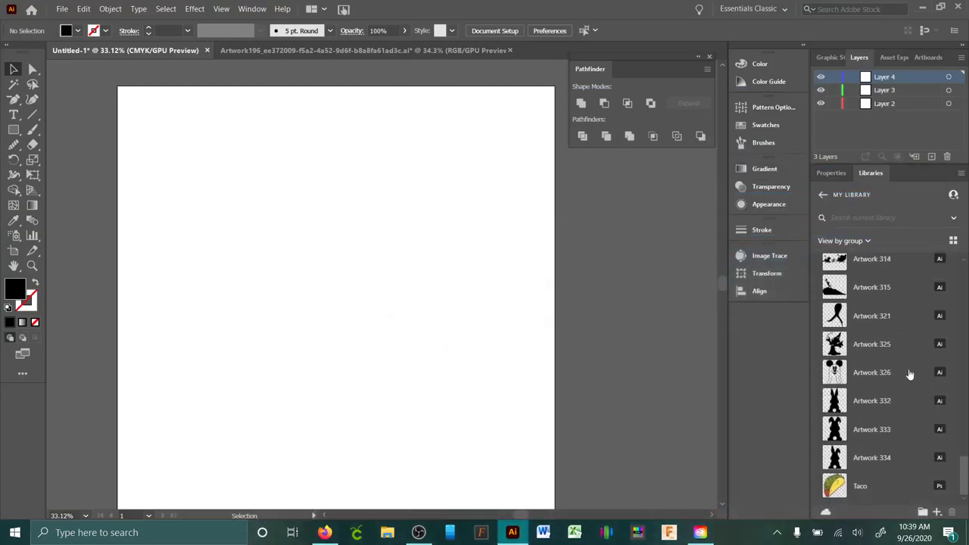
pyautogui.rightClick(881, 485)
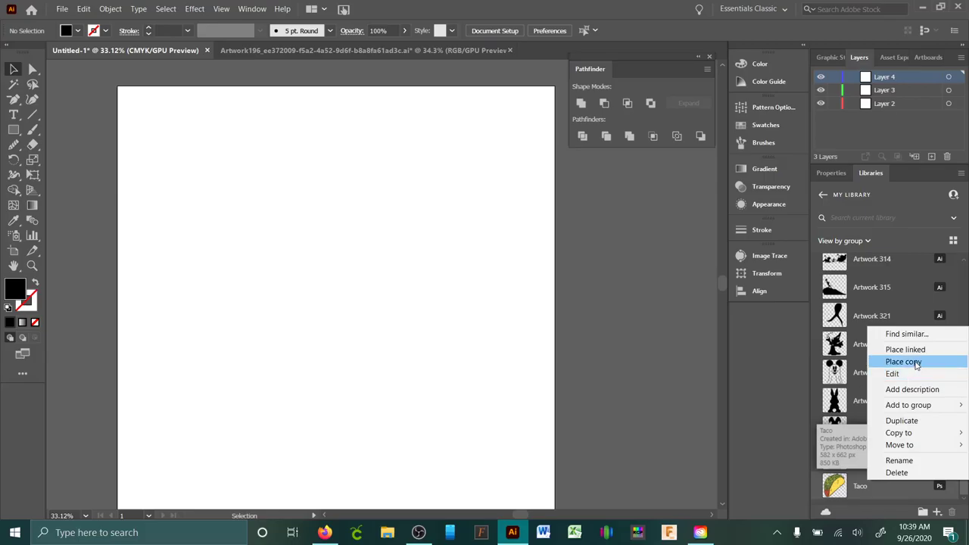
pyautogui.click(915, 362)
pyautogui.click(323, 200)
pyautogui.click(516, 326)
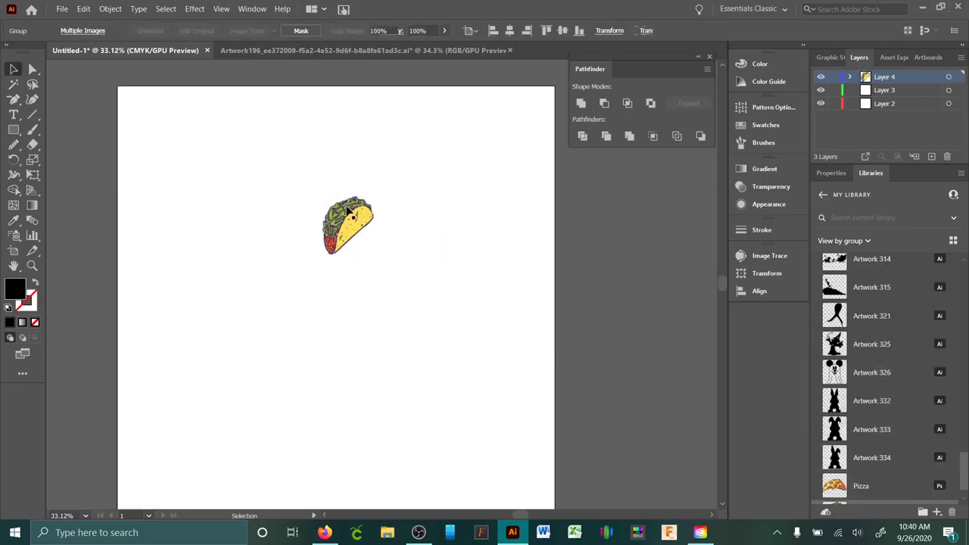
pyautogui.moveTo(344, 208); pyautogui.dragTo(242, 236)
pyautogui.click(500, 318)
# - Place a Pizza copy to the right of the taco and create a new My Library group
pyautogui.scroll(-1, 916, 440)
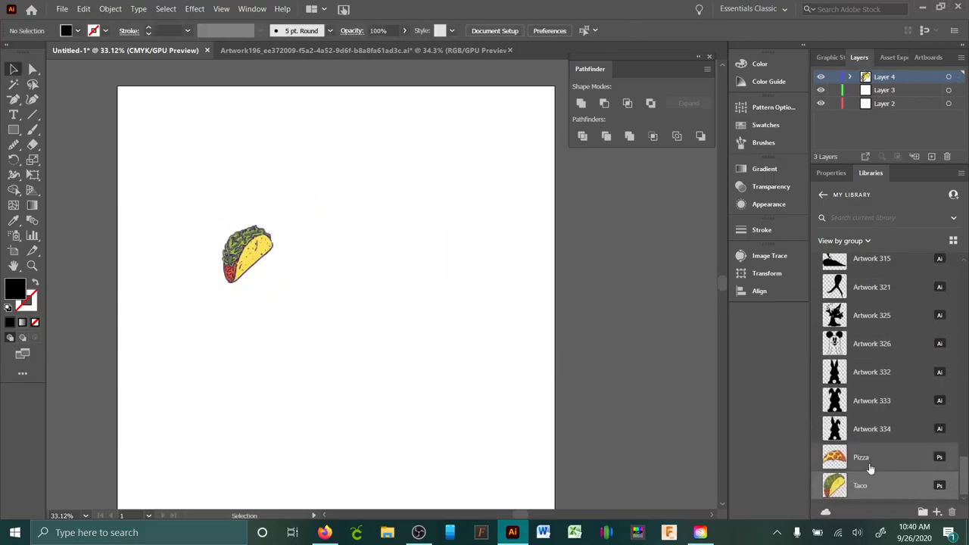
pyautogui.rightClick(870, 462)
pyautogui.click(903, 345)
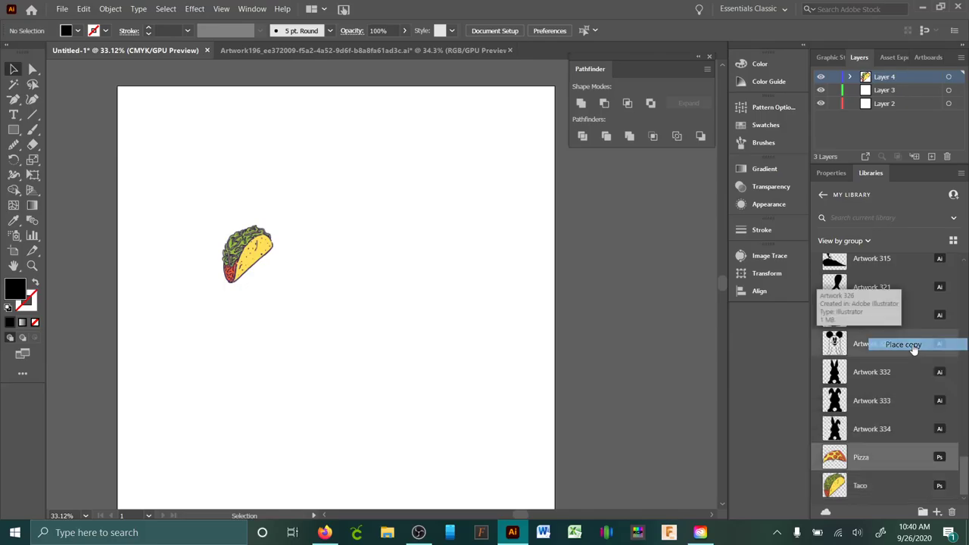
pyautogui.click(413, 256)
pyautogui.click(586, 327)
pyautogui.click(479, 280)
pyautogui.click(612, 356)
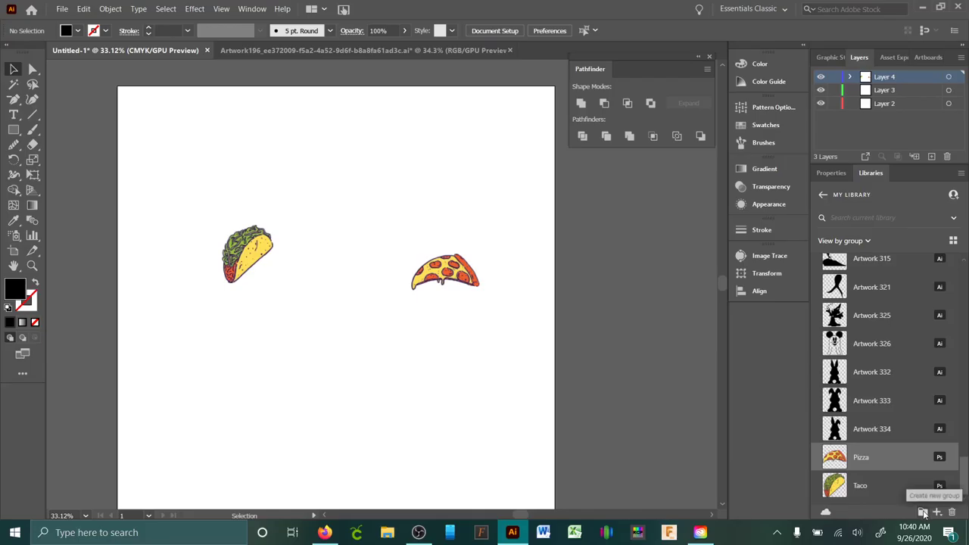
pyautogui.click(923, 513)
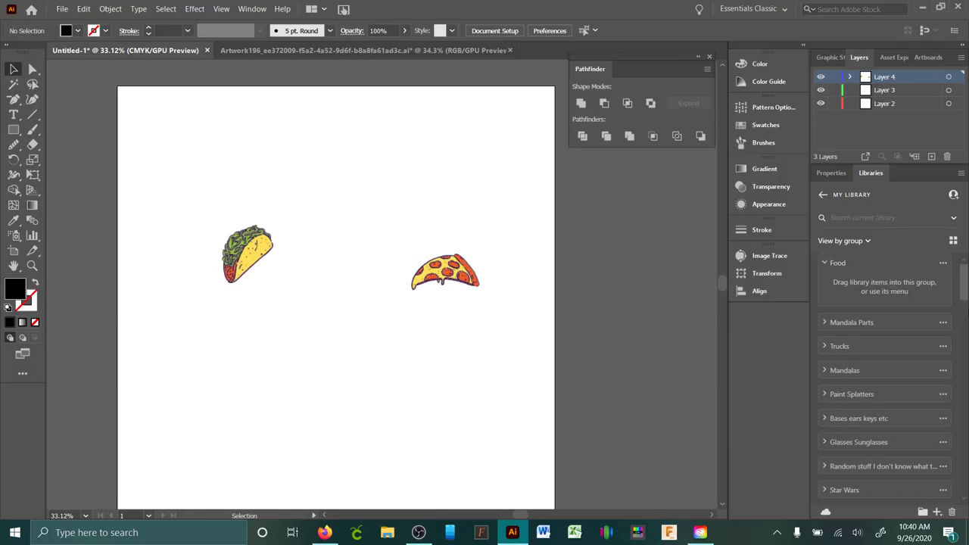
# - Drag the pizza from the artboard into My Library as a new Pizza asset
pyautogui.moveTo(445, 274); pyautogui.dragTo(868, 282)
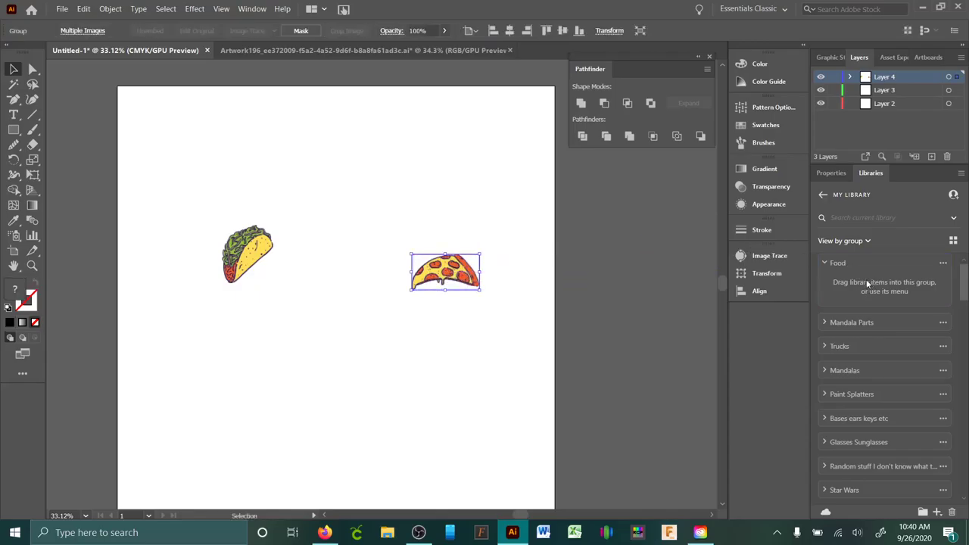
pyautogui.moveTo(964, 289); pyautogui.dragTo(964, 481)
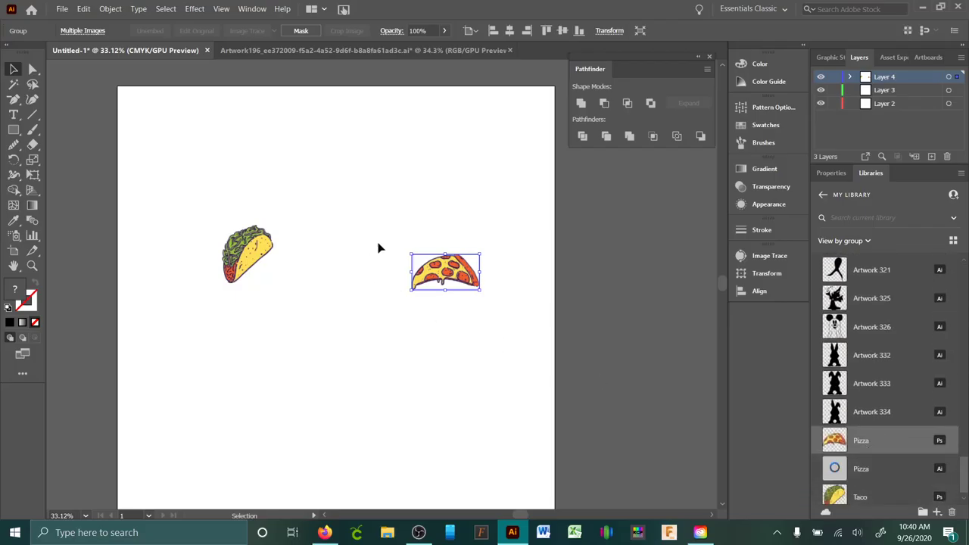
pyautogui.scroll(-1, 914, 447)
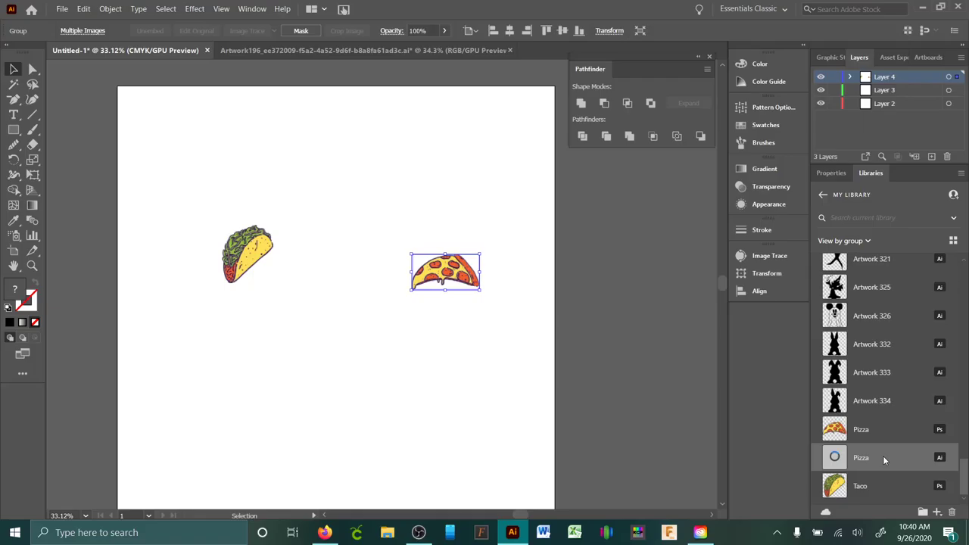
# - Delete the duplicate Pizza asset and add the remaining Pizza to the Food group
pyautogui.rightClick(883, 456)
pyautogui.click(897, 449)
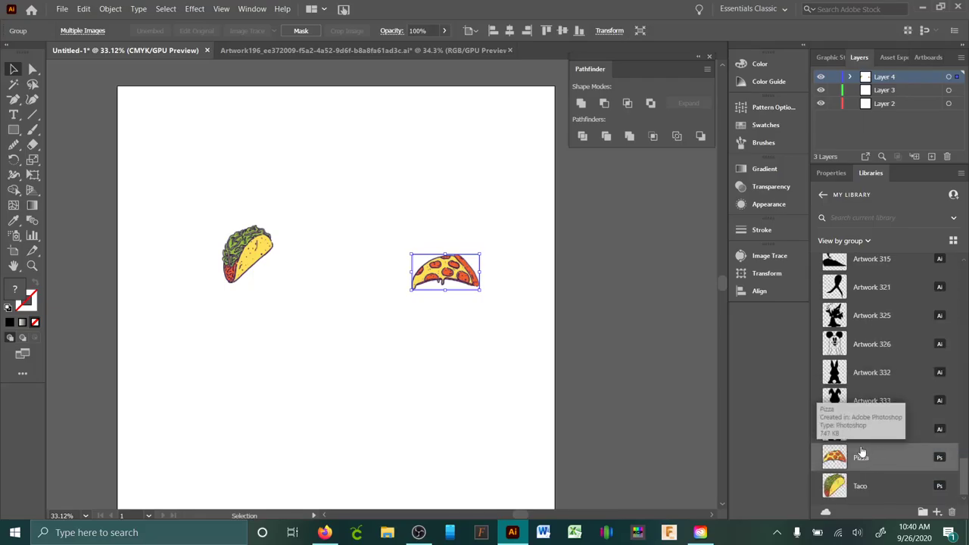
pyautogui.rightClick(868, 462)
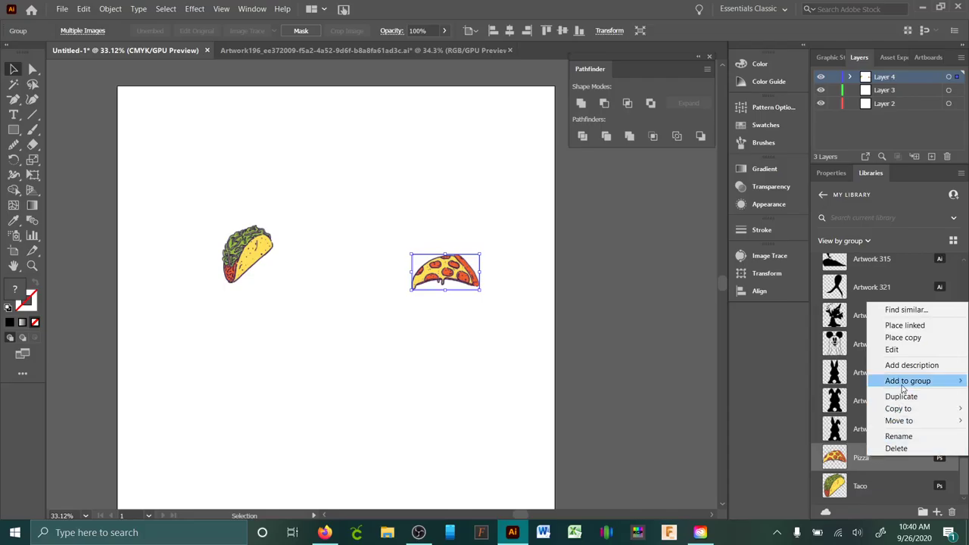
pyautogui.moveTo(903, 386)
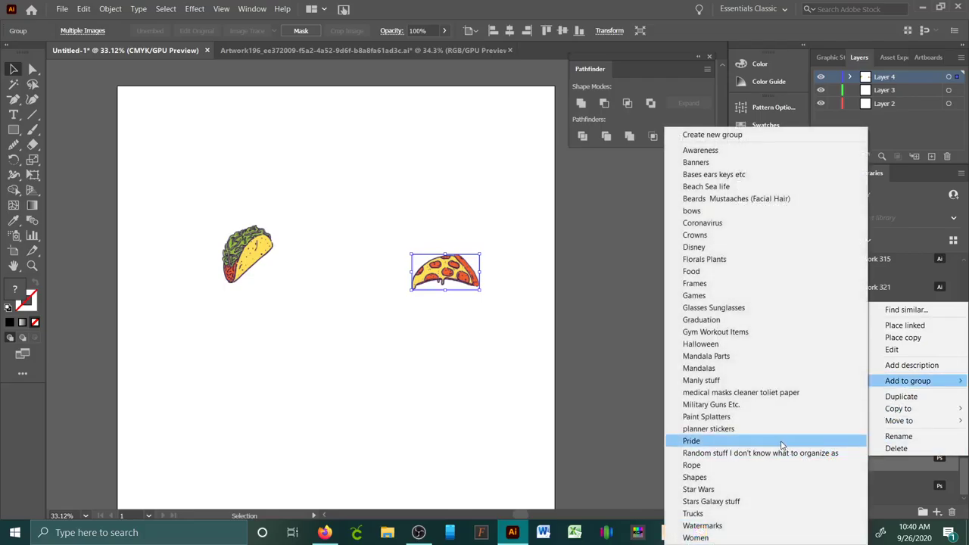
pyautogui.click(697, 282)
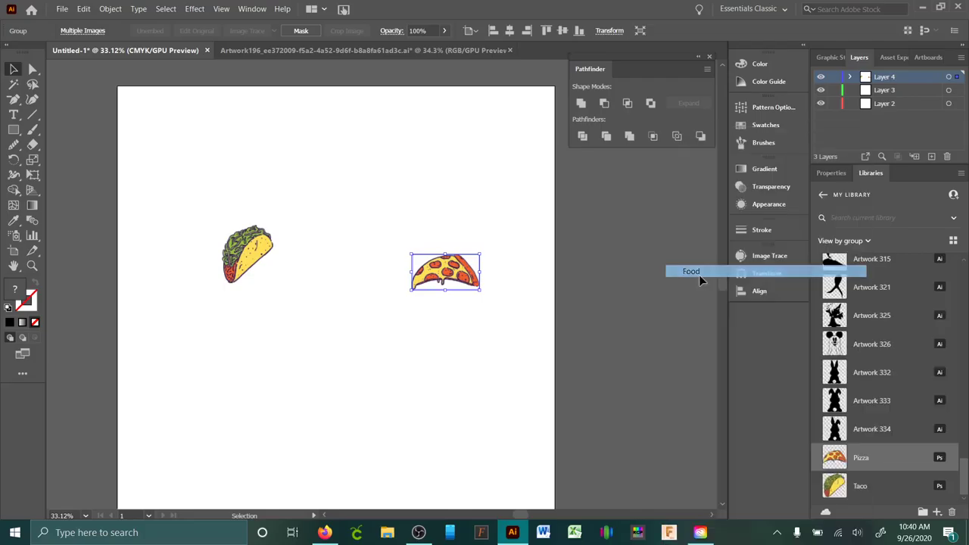
# - Add the Taco asset to the Food group as well
pyautogui.rightClick(881, 491)
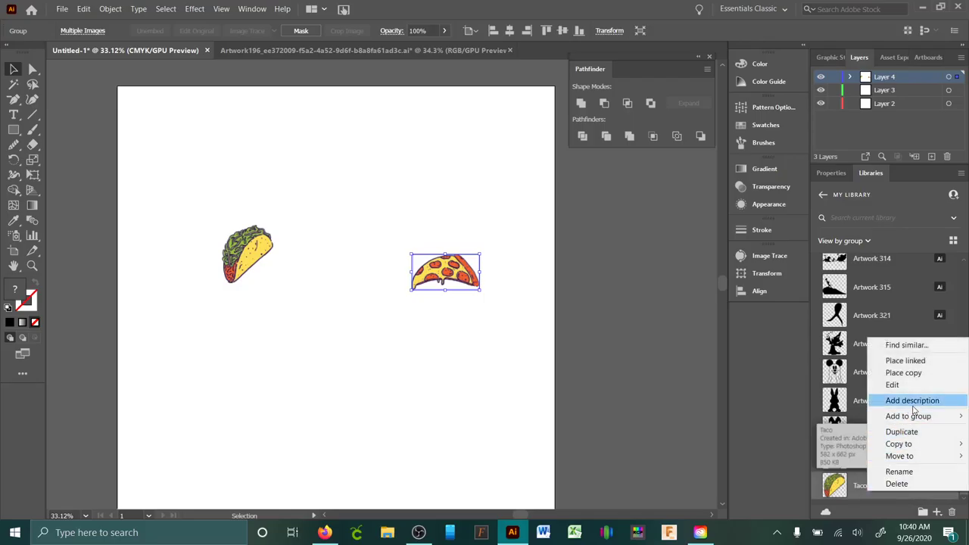
pyautogui.moveTo(918, 416)
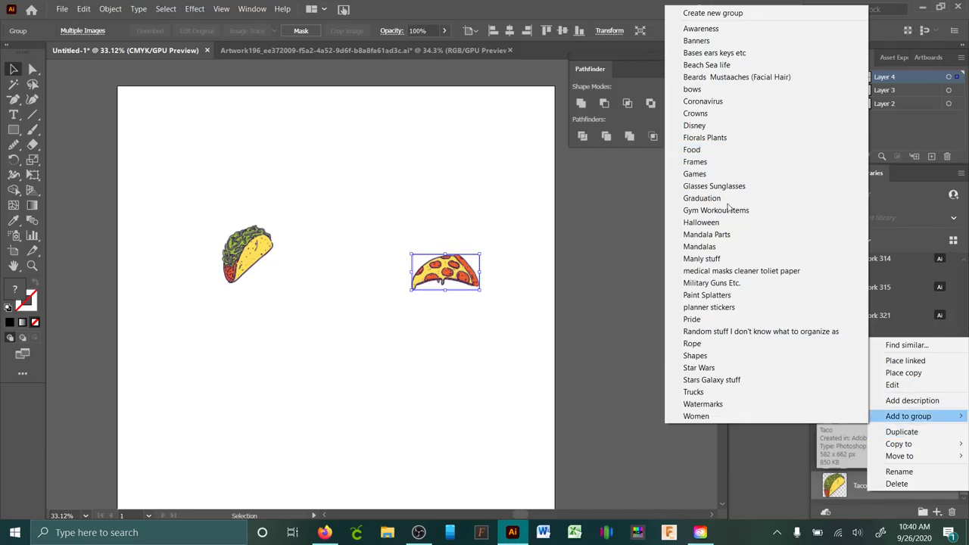
pyautogui.click(693, 150)
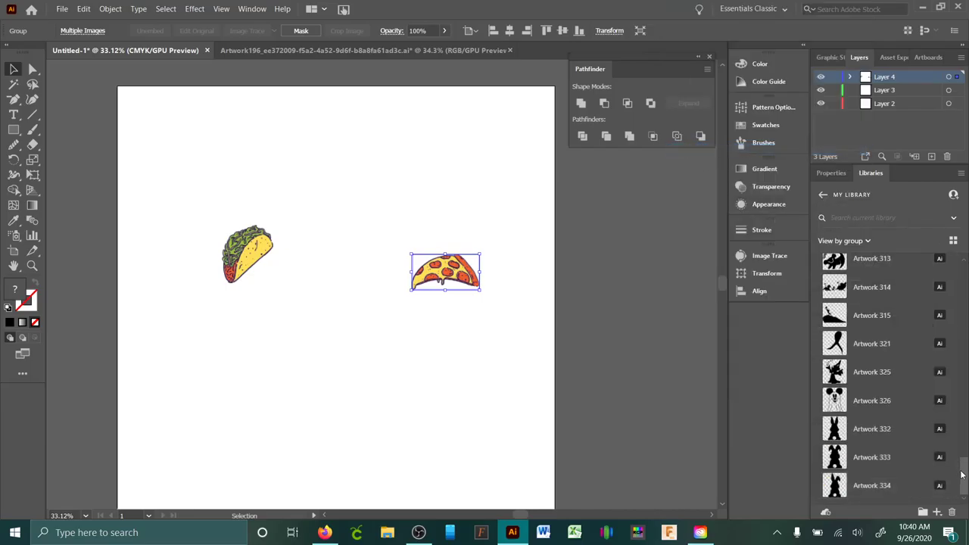
pyautogui.moveTo(963, 474); pyautogui.dragTo(965, 275)
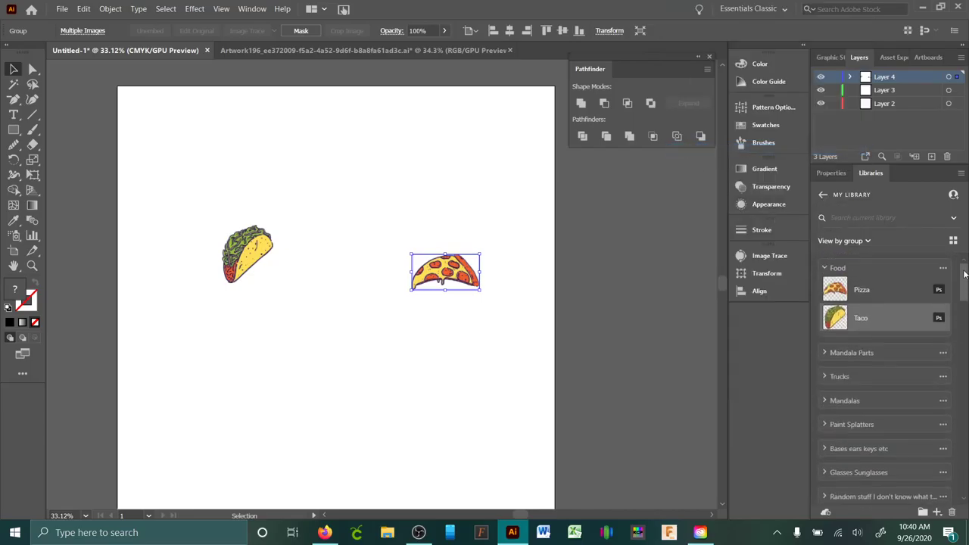
# - Place two more pizza copies, then select and delete the taco and all three pizzas
pyautogui.click(497, 266)
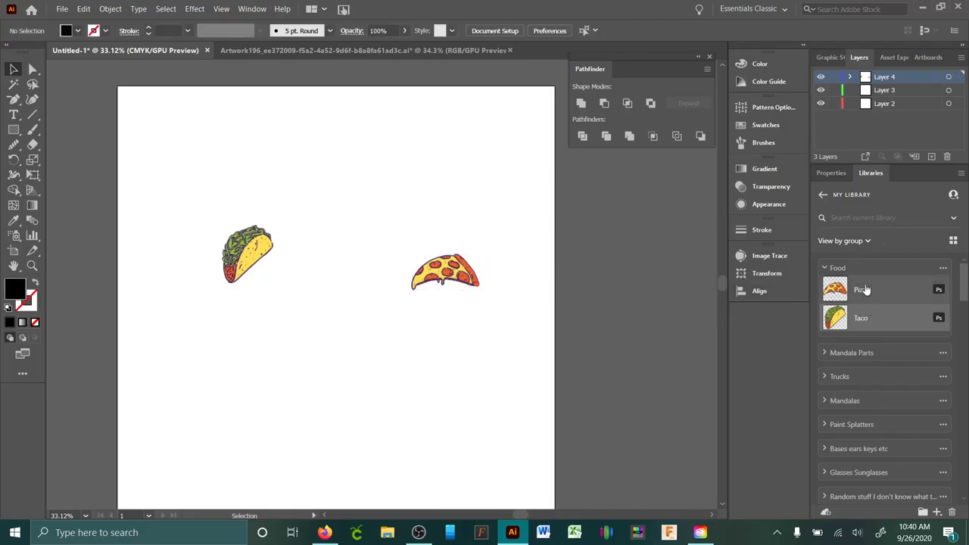
pyautogui.rightClick(859, 288)
pyautogui.click(871, 319)
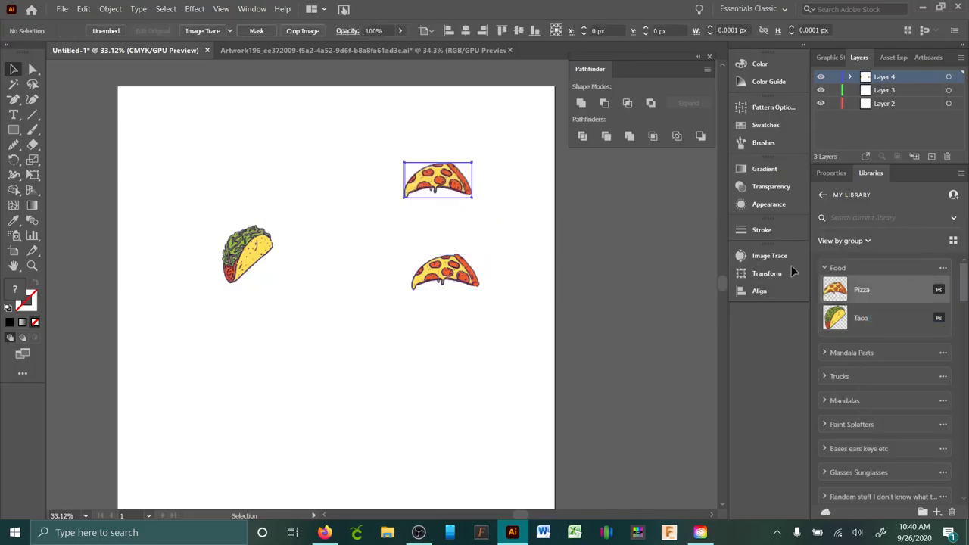
pyautogui.rightClick(853, 288)
pyautogui.click(885, 322)
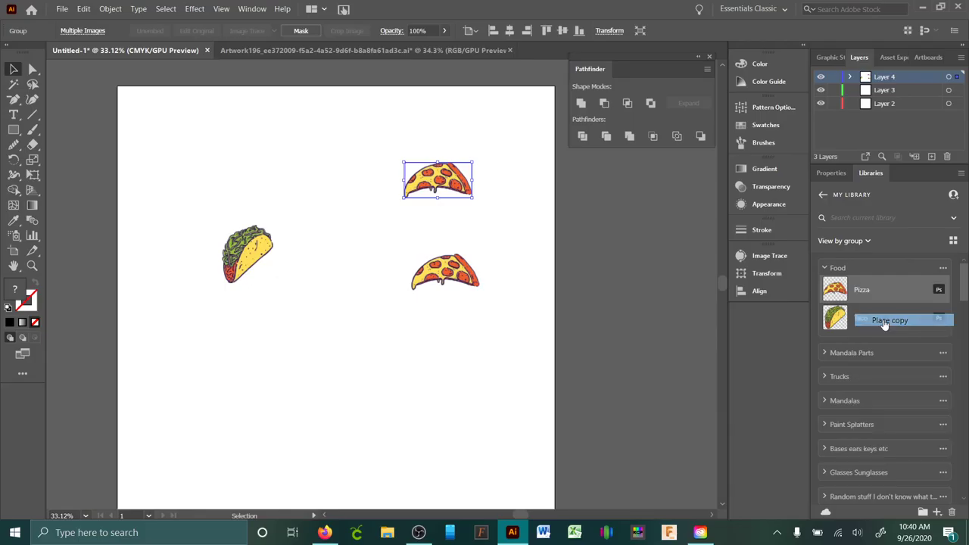
pyautogui.click(559, 225)
pyautogui.click(590, 302)
pyautogui.moveTo(195, 134); pyautogui.dragTo(711, 426)
pyautogui.press('Delete')
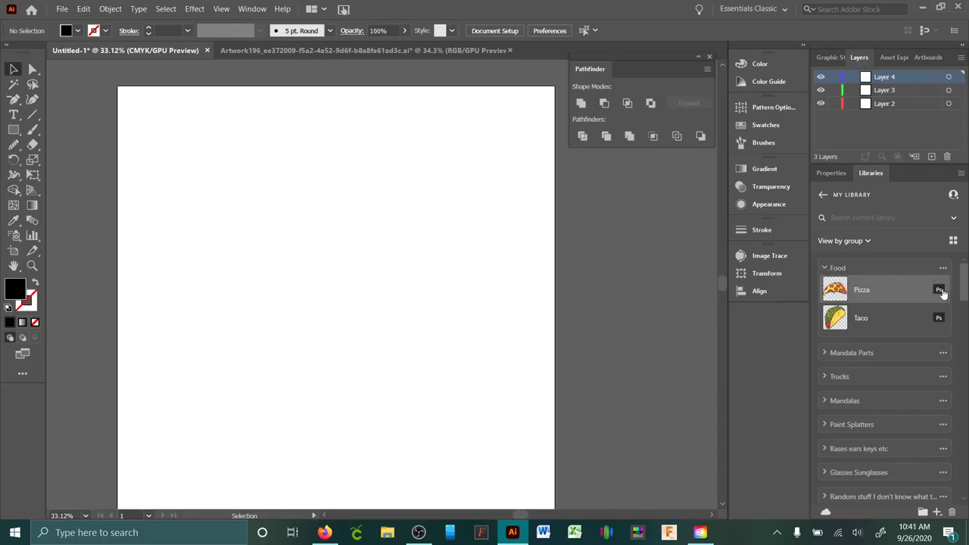
# - Expand Mandala Parts and place a copy of the Taco item from the Food group
pyautogui.click(825, 353)
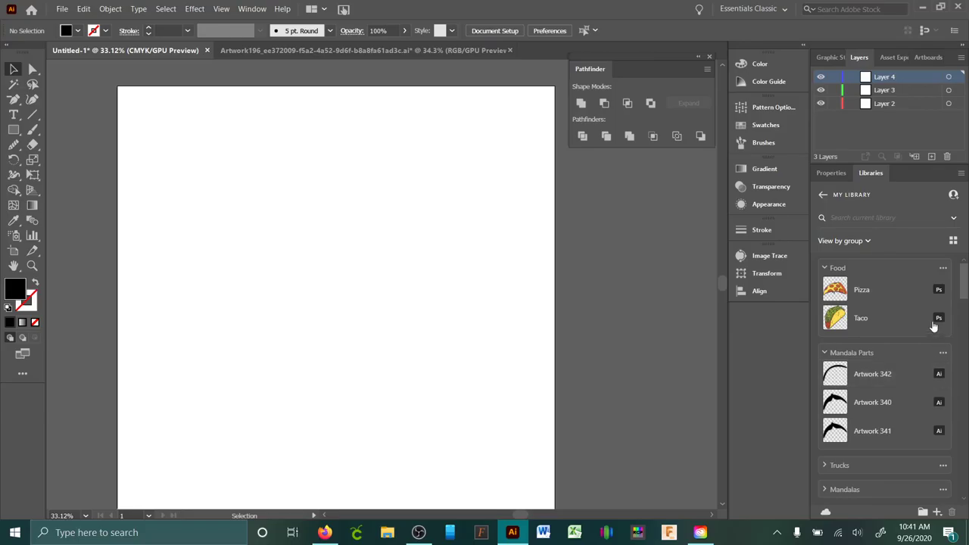
pyautogui.moveTo(939, 322)
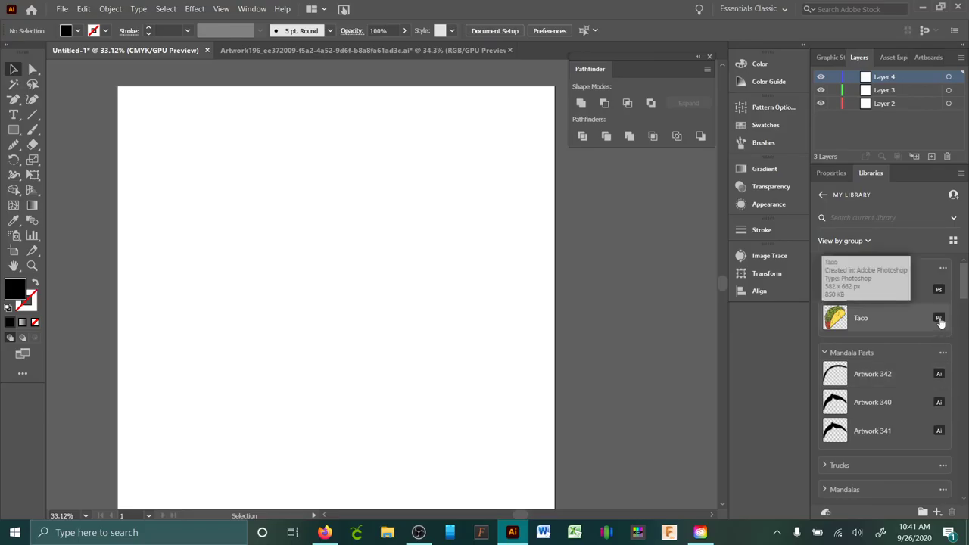
pyautogui.rightClick(899, 321)
pyautogui.click(893, 355)
# - Drop the taco on the artboard, zoom in, and pull its line art off the colour fill
pyautogui.click(321, 202)
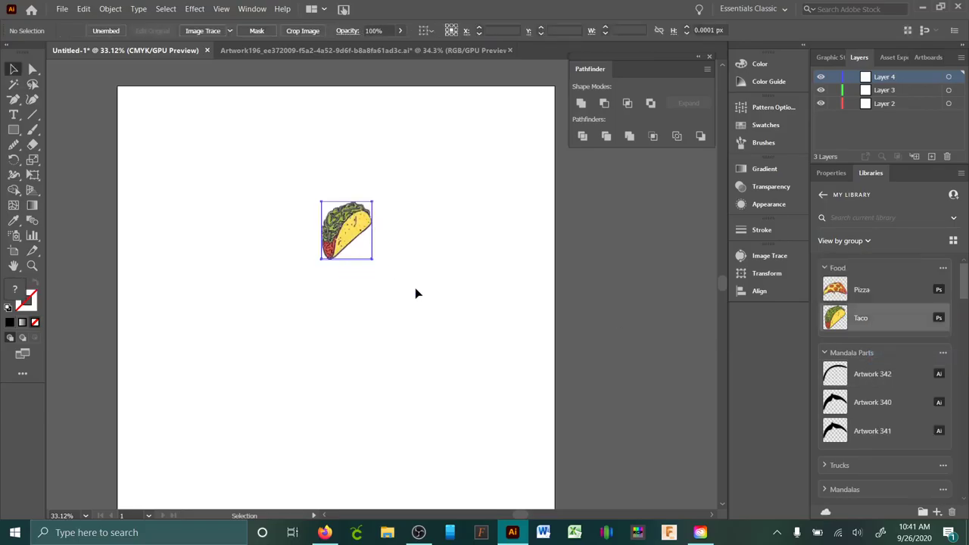
pyautogui.click(411, 313)
pyautogui.moveTo(324, 231); pyautogui.dragTo(560, 334)
pyautogui.press('a')
pyautogui.click(480, 259)
pyautogui.moveTo(481, 259); pyautogui.dragTo(286, 261)
pyautogui.moveTo(530, 204); pyautogui.dragTo(619, 302)
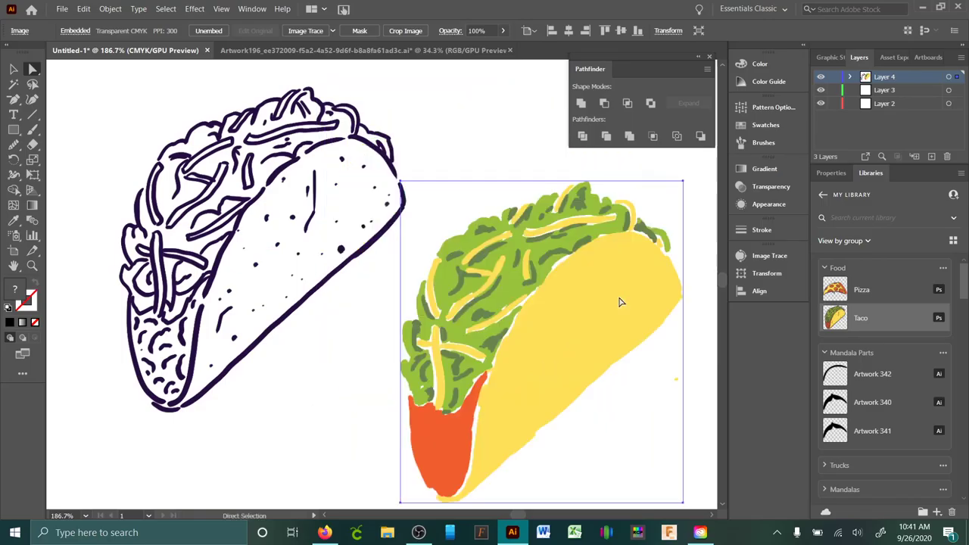
pyautogui.moveTo(556, 292); pyautogui.dragTo(543, 238)
# - Group the coloured taco, overlap the line art on its left side, and open Image Trace
pyautogui.click(110, 8)
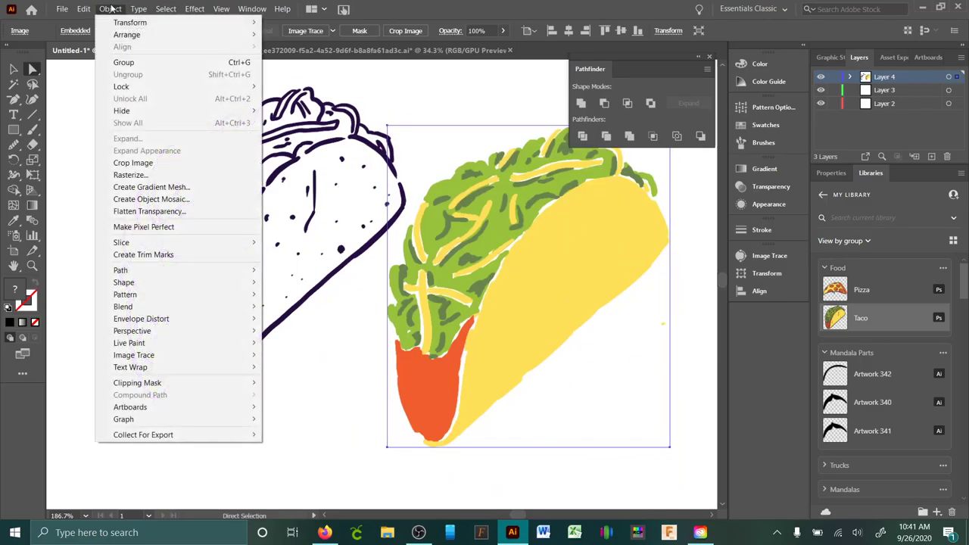
pyautogui.click(124, 62)
pyautogui.moveTo(531, 258); pyautogui.dragTo(509, 299)
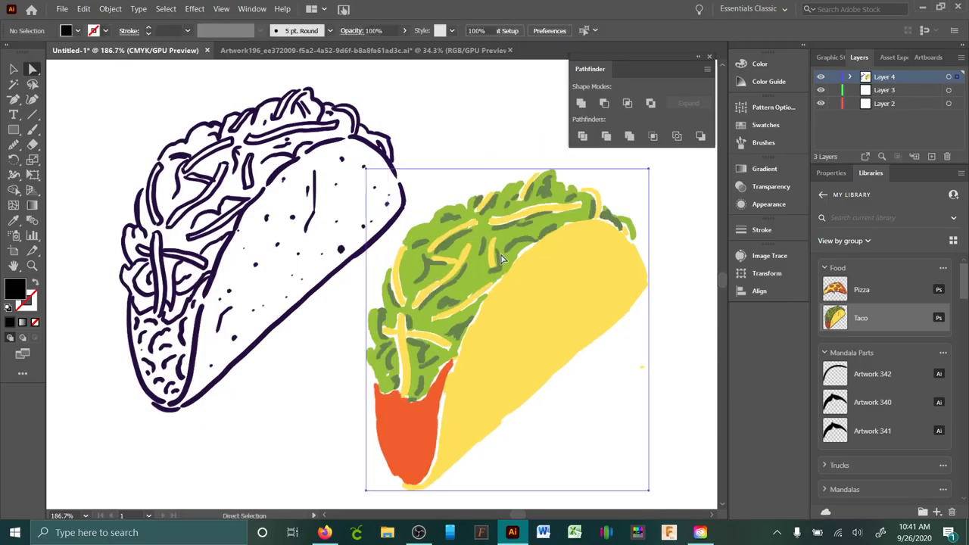
pyautogui.click(325, 152)
pyautogui.moveTo(326, 152); pyautogui.dragTo(459, 206)
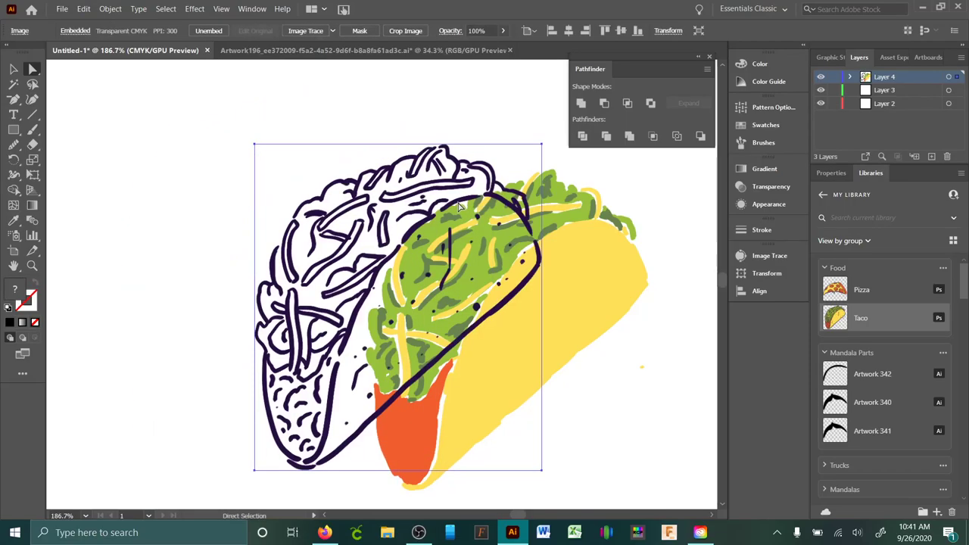
pyautogui.click(109, 9)
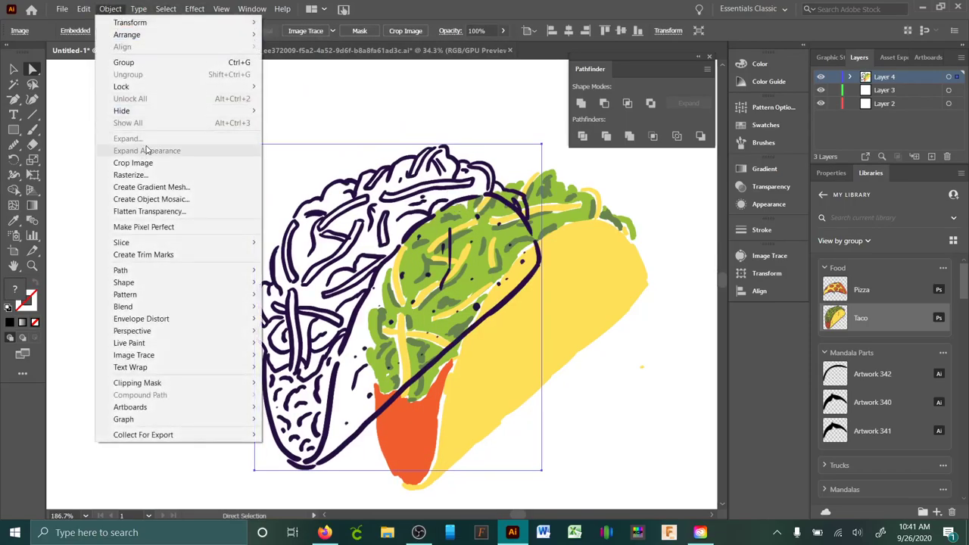
pyautogui.press('Escape')
pyautogui.moveTo(390, 179); pyautogui.dragTo(336, 169)
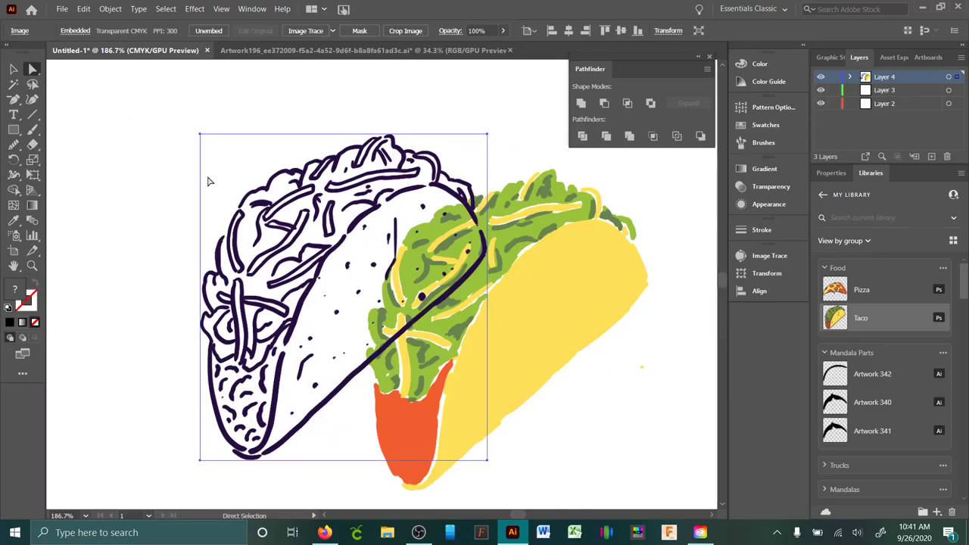
pyautogui.click(119, 6)
pyautogui.click(122, 6)
pyautogui.click(764, 255)
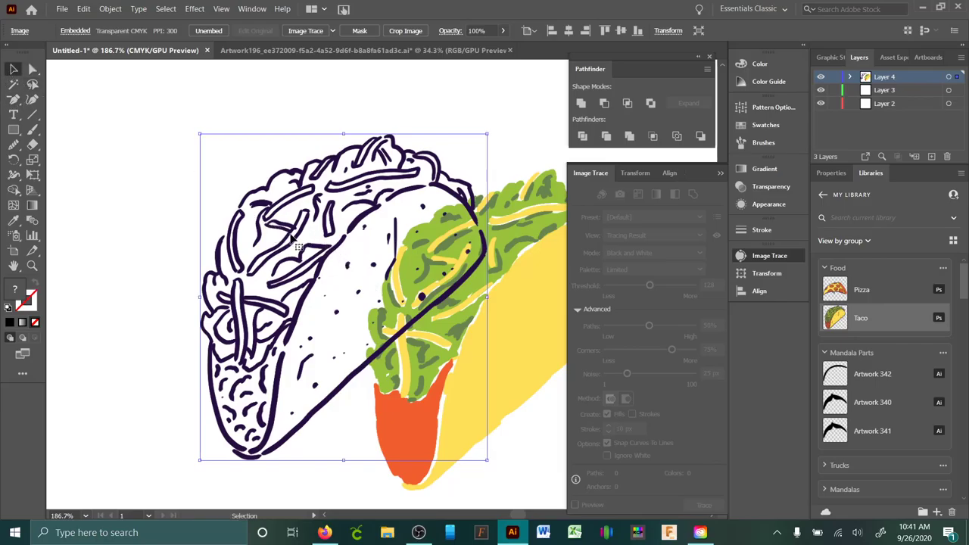
# - Isolate the line-art image and preview a trace with Paths 78% and Noise 1 px
pyautogui.doubleClick(330, 252)
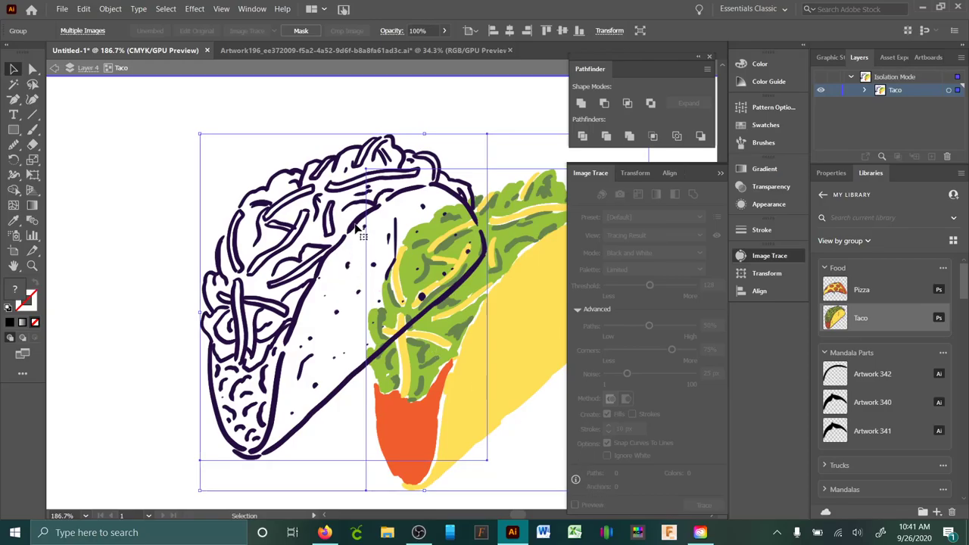
pyautogui.doubleClick(360, 231)
pyautogui.click(270, 158)
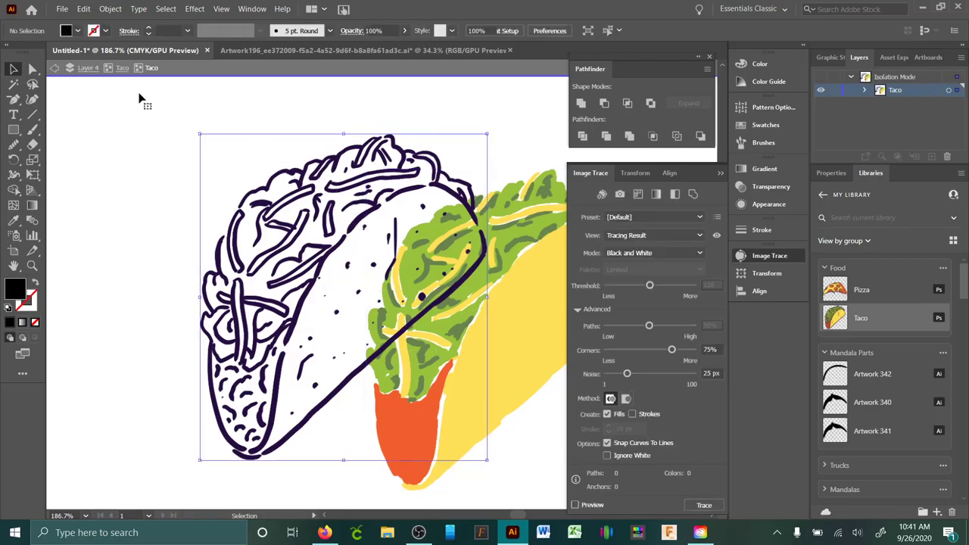
pyautogui.click(576, 505)
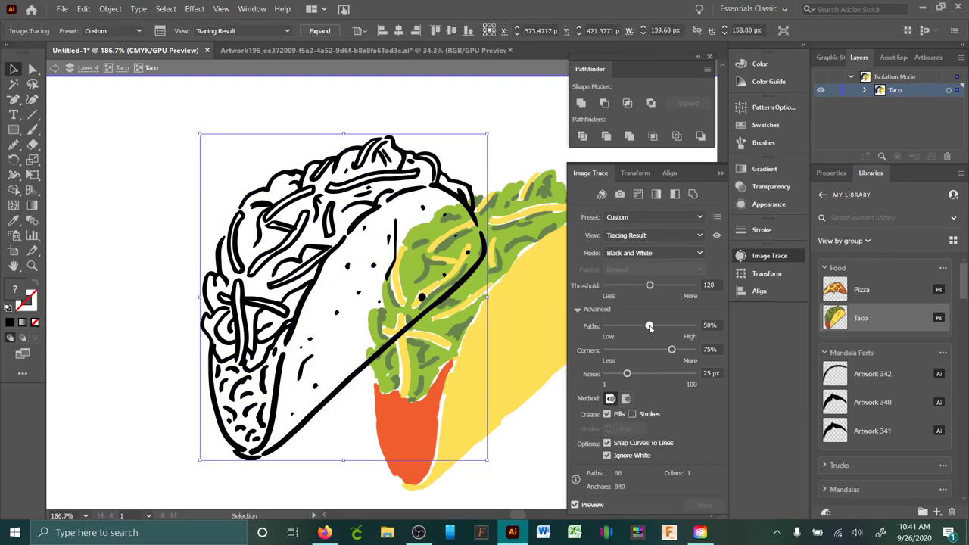
pyautogui.click(674, 331)
pyautogui.moveTo(627, 374); pyautogui.dragTo(597, 375)
# - Expand the traced line art into editable vector paths
pyautogui.click(111, 8)
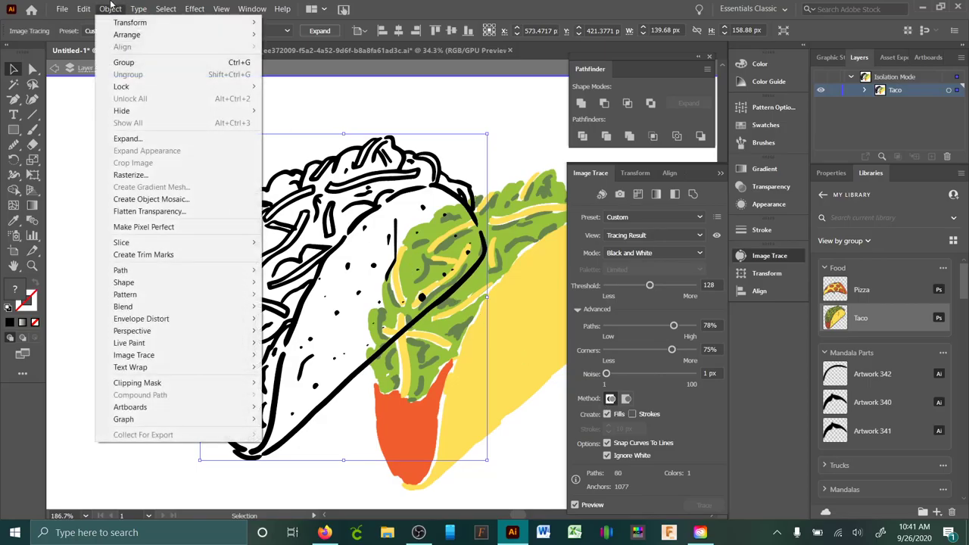
pyautogui.click(136, 141)
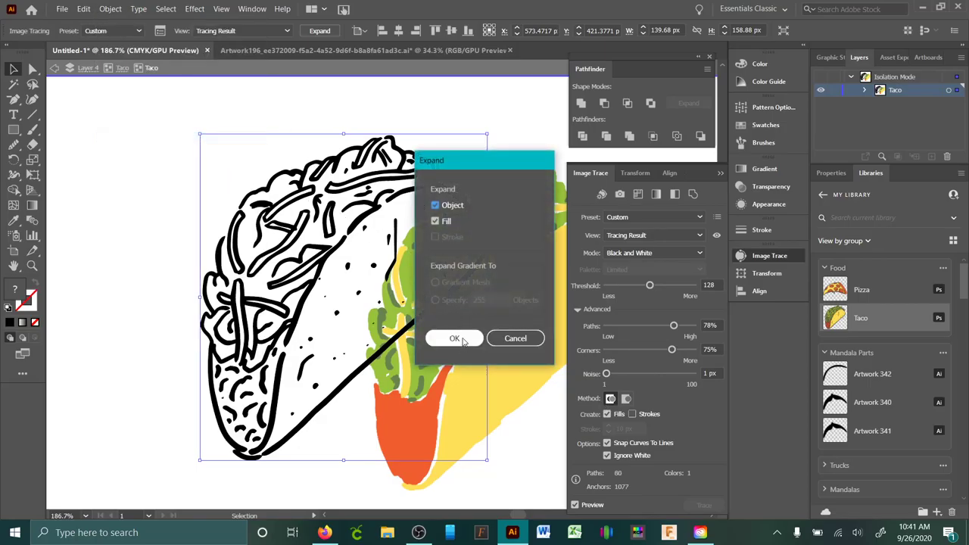
pyautogui.click(454, 338)
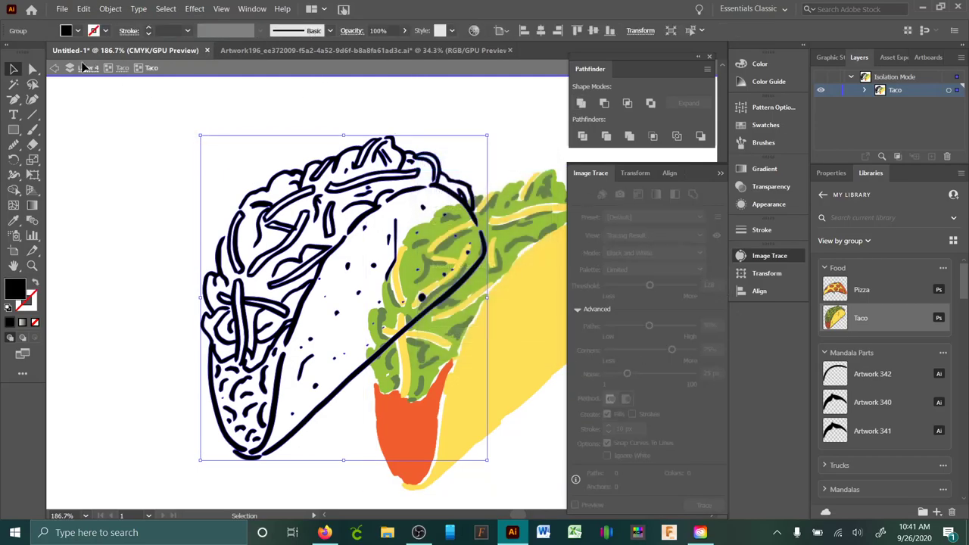
# - Exit isolation mode and add the traced taco artwork to the library
pyautogui.click(53, 69)
pyautogui.click(302, 164)
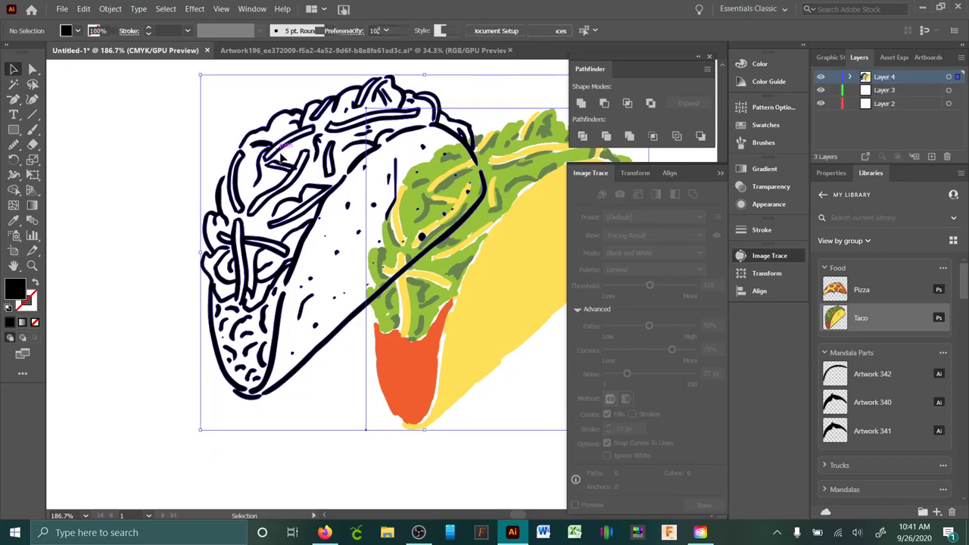
pyautogui.rightClick(303, 163)
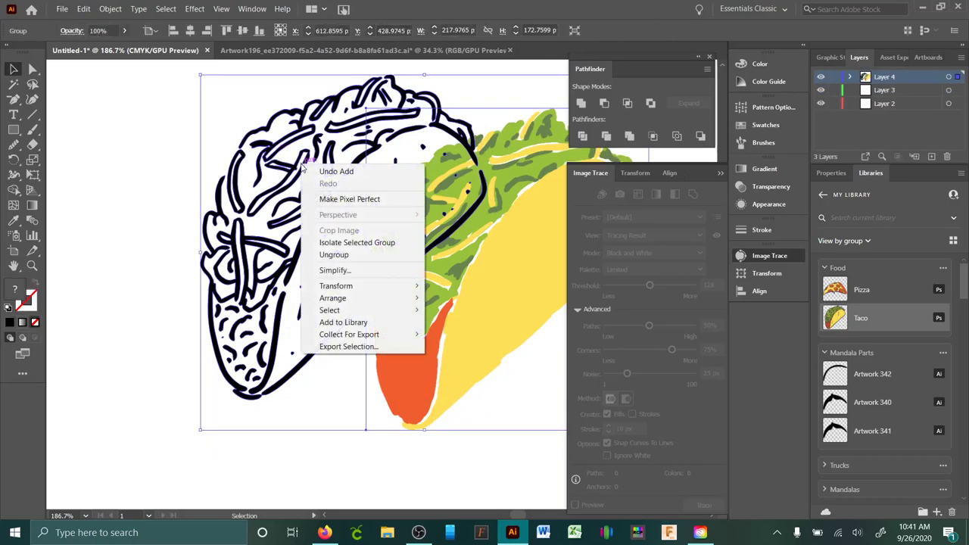
pyautogui.click(360, 323)
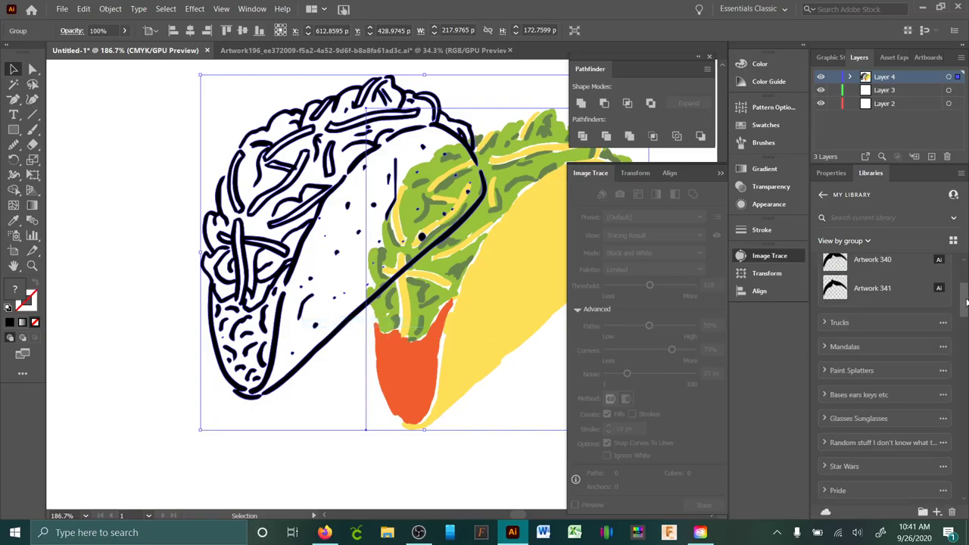
# - File the new Taco (Ai) asset into the Food group
pyautogui.rightClick(868, 486)
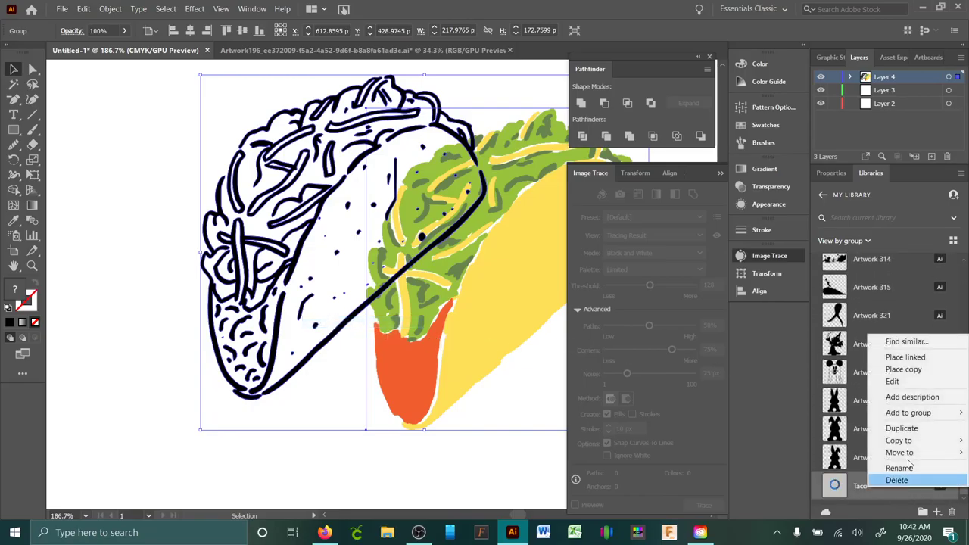
pyautogui.moveTo(924, 413)
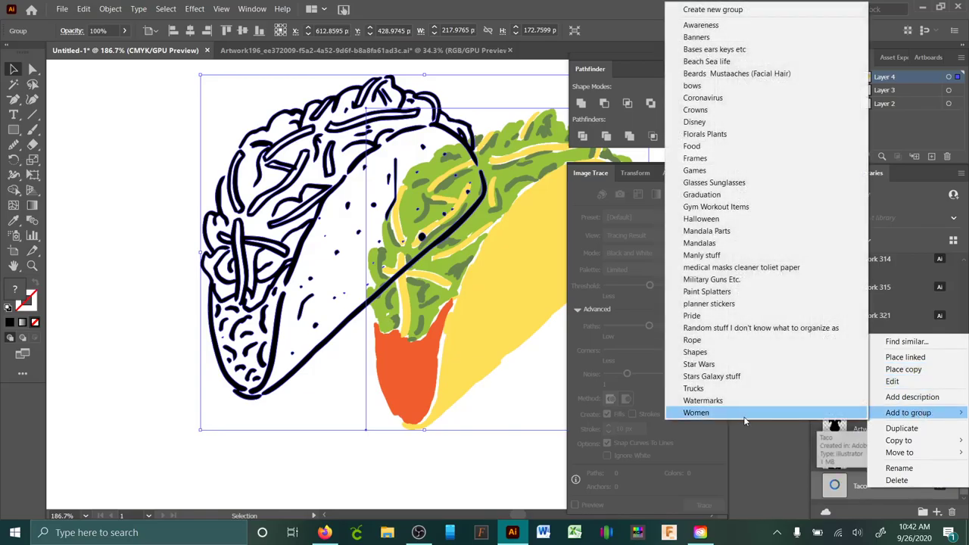
pyautogui.click(694, 157)
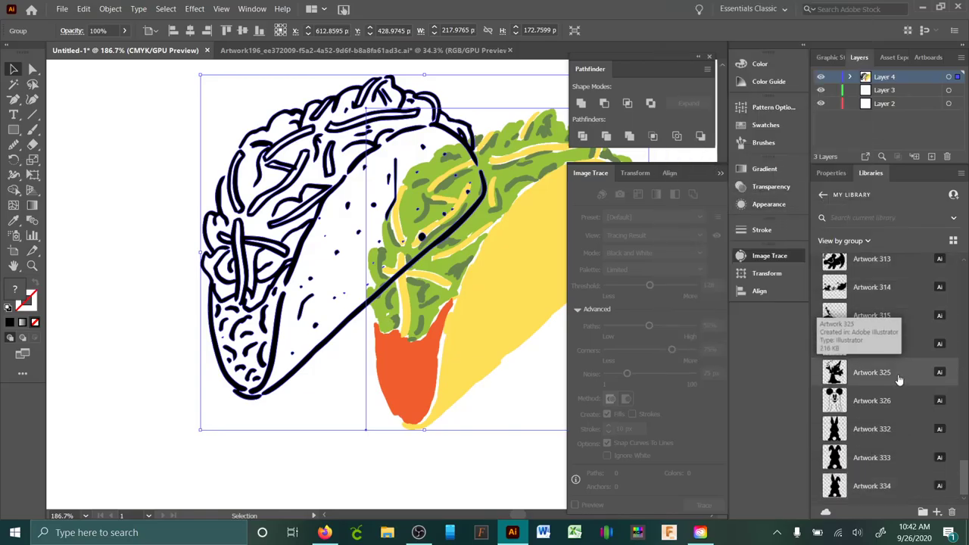
pyautogui.rightClick(902, 344)
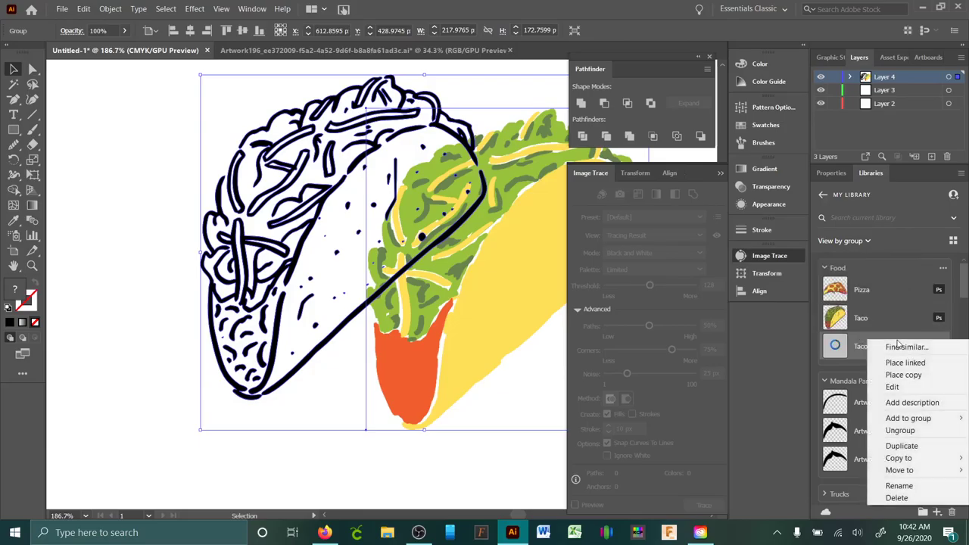
# - Place a copy of the new Taco (Ai) asset on the canvas
pyautogui.click(917, 376)
pyautogui.scroll(-5, 346, 325)
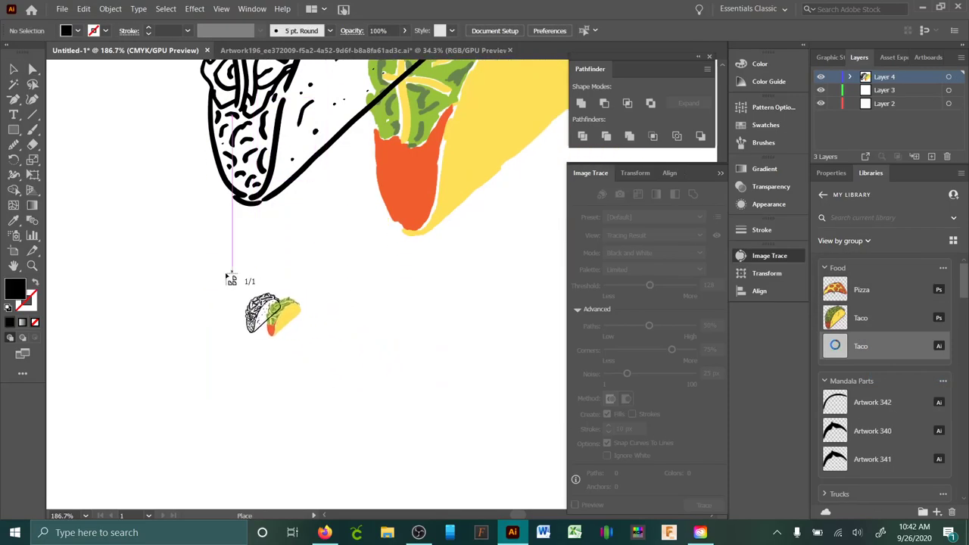
pyautogui.click(227, 277)
pyautogui.moveTo(378, 386); pyautogui.dragTo(238, 375)
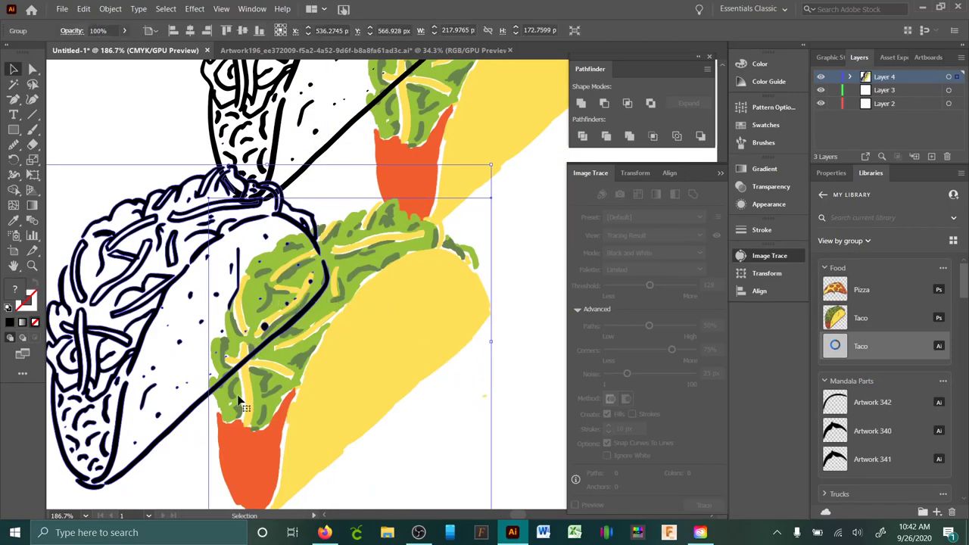
pyautogui.click(533, 302)
# - Delete the taco group, then select all remaining taco artwork and delete it
pyautogui.click(344, 259)
pyautogui.press('Delete')
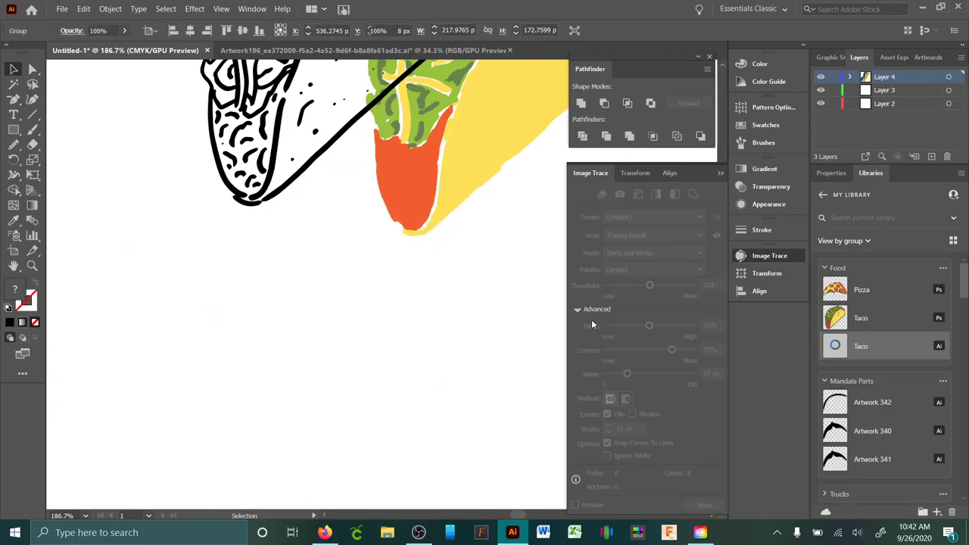
pyautogui.scroll(5, 240, 203)
pyautogui.hotkey('ctrl', 'a')
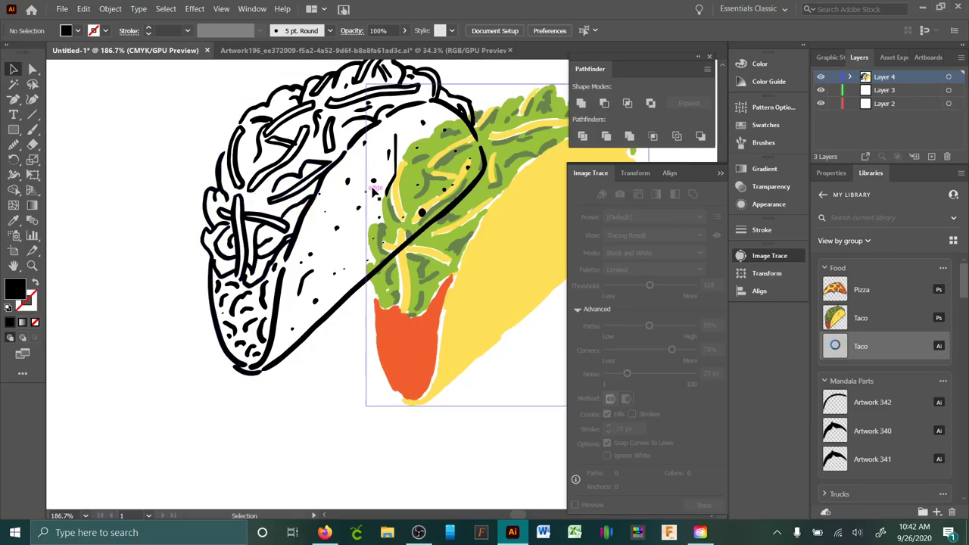
pyautogui.press('Delete')
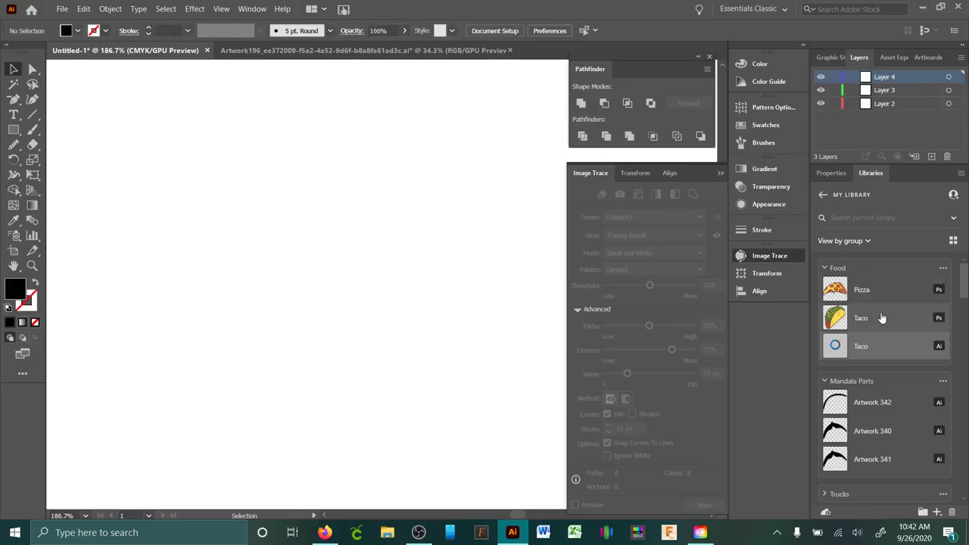
pyautogui.rightClick(878, 318)
pyautogui.click(401, 263)
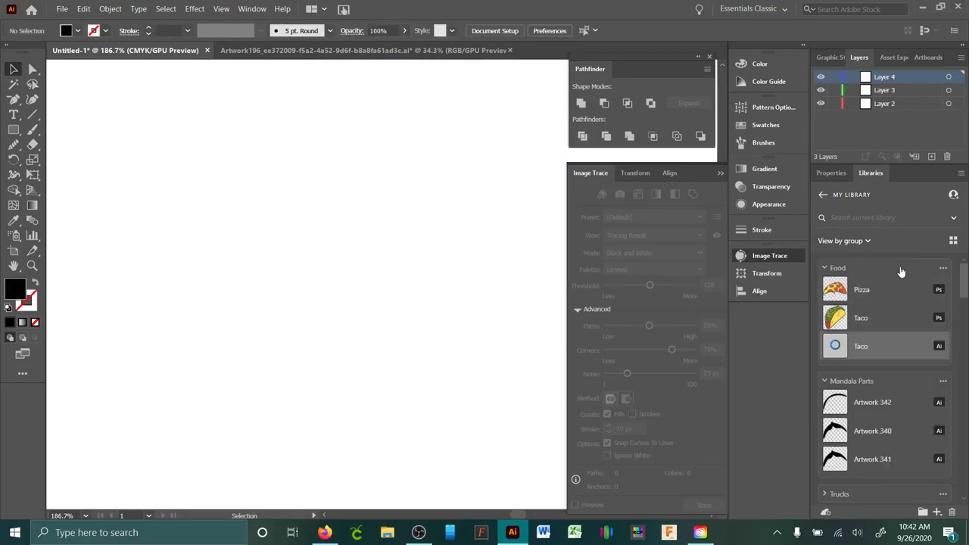
pyautogui.click(826, 268)
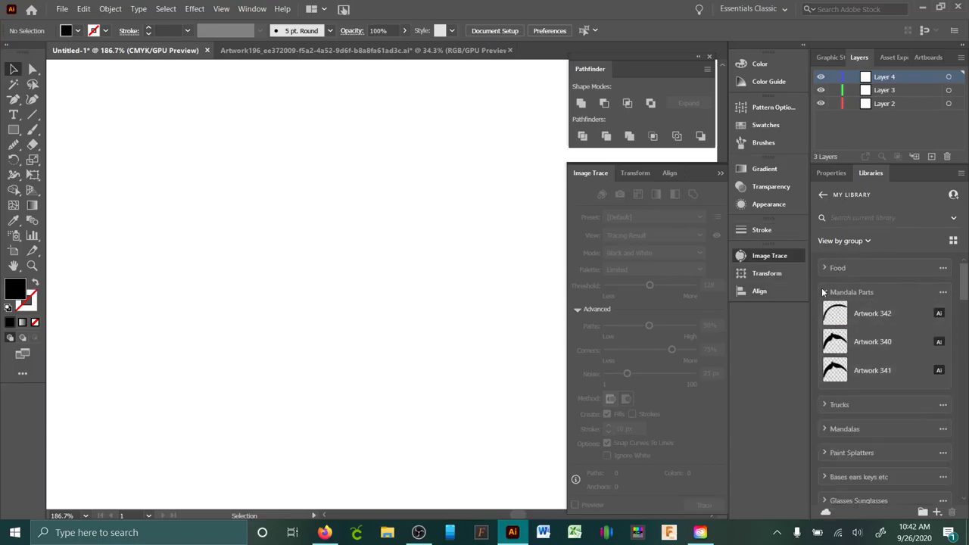
pyautogui.click(825, 405)
pyautogui.scroll(-5, 866, 364)
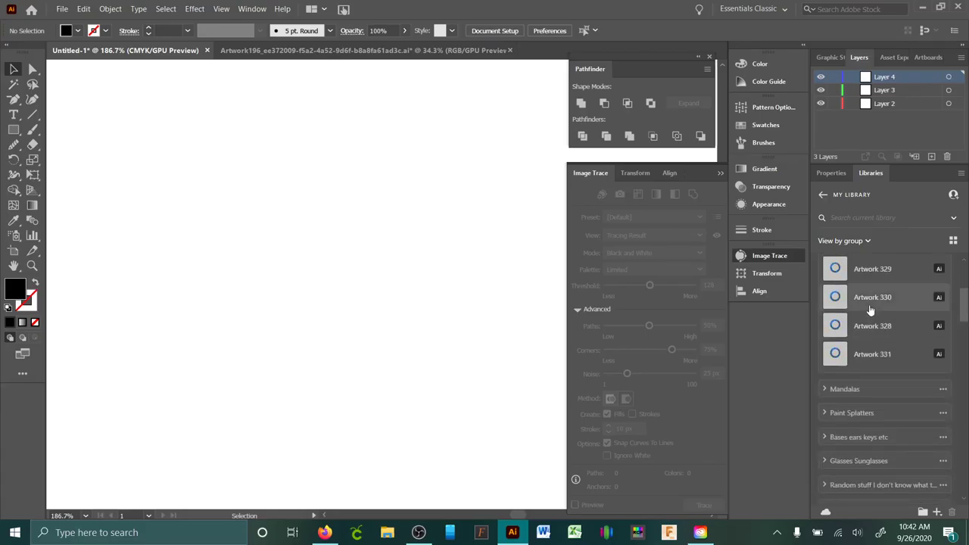
pyautogui.rightClick(868, 304)
pyautogui.click(898, 343)
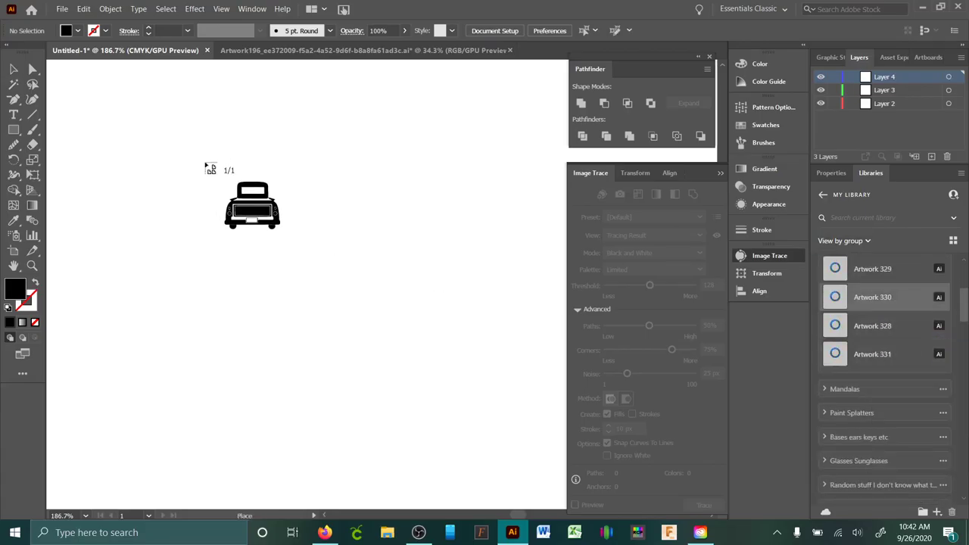
pyautogui.click(195, 146)
pyautogui.click(348, 258)
pyautogui.rightClick(870, 350)
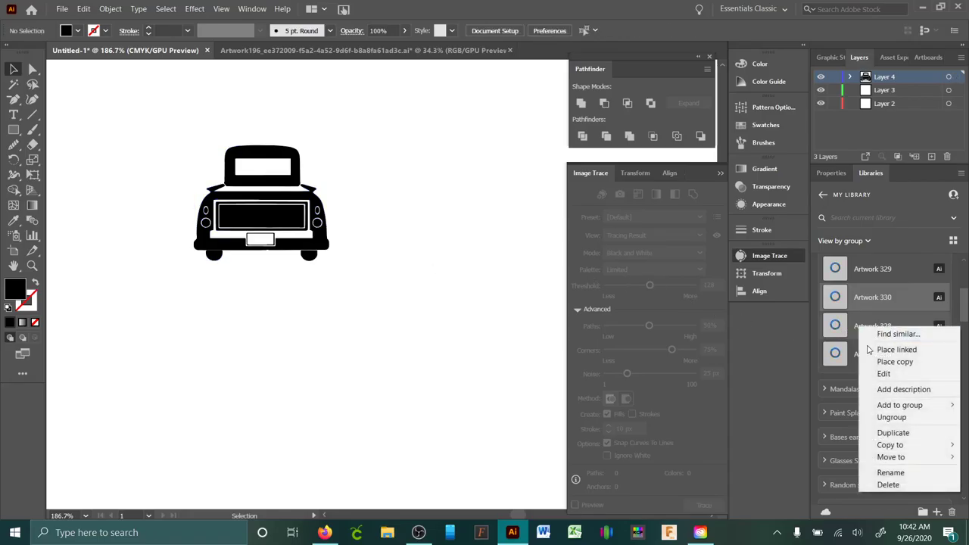
pyautogui.click(882, 362)
pyautogui.click(197, 295)
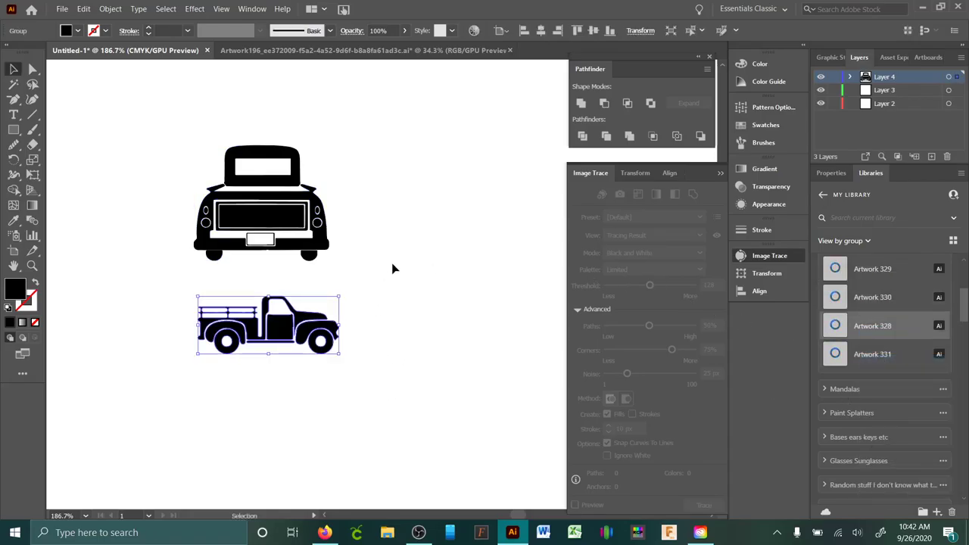
pyautogui.click(394, 268)
pyautogui.moveTo(158, 145); pyautogui.dragTo(421, 454)
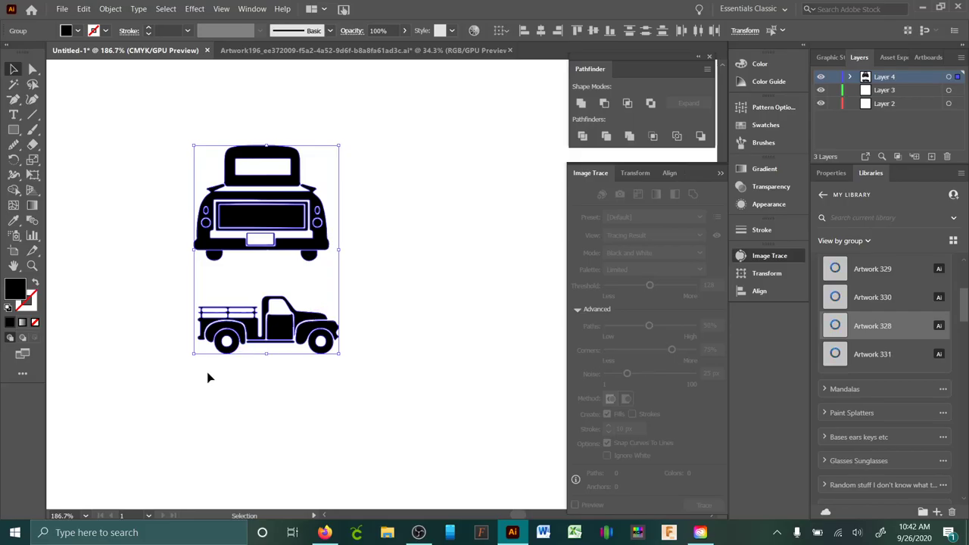
pyautogui.press('Delete')
# - Expand the Women group, place Artwork 170 on the canvas, then delete it
pyautogui.scroll(-5, 840, 424)
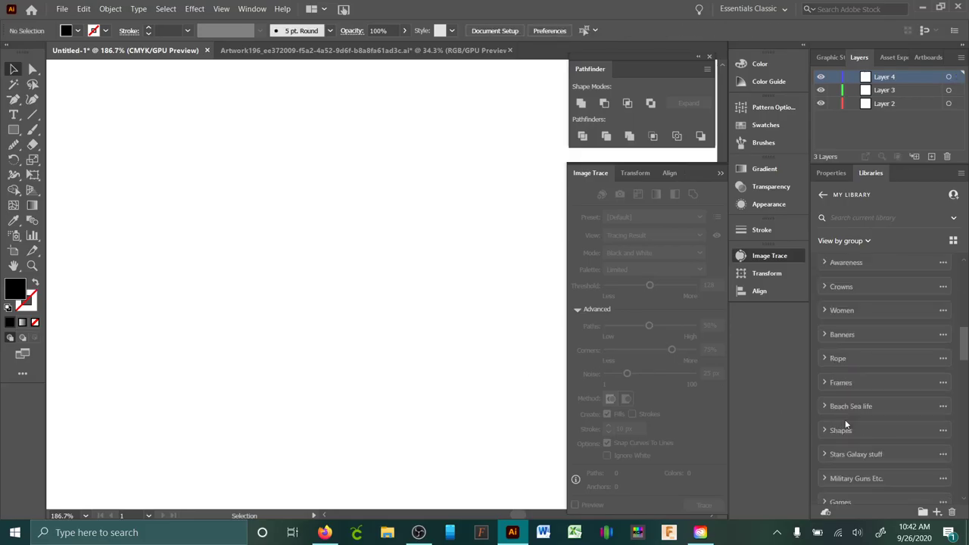
pyautogui.click(825, 310)
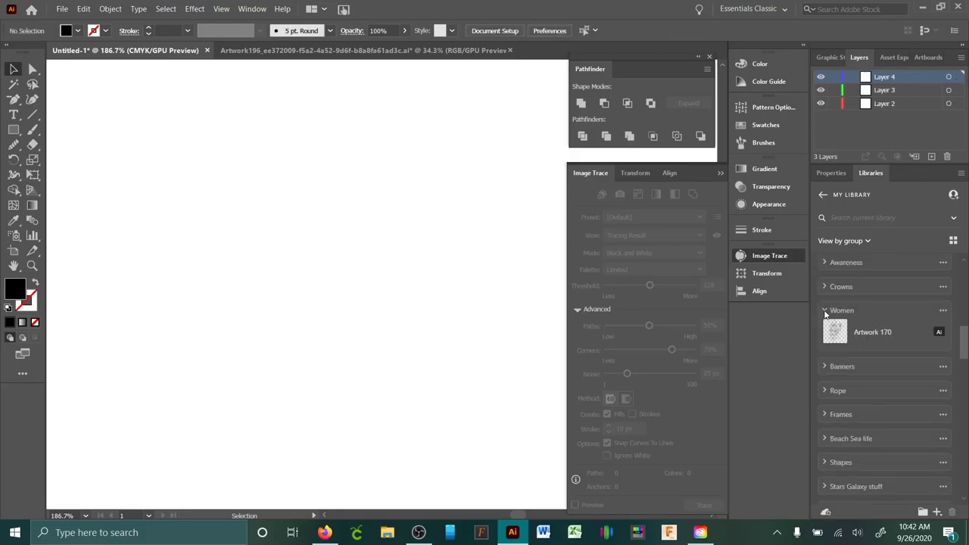
pyautogui.rightClick(842, 337)
pyautogui.click(880, 371)
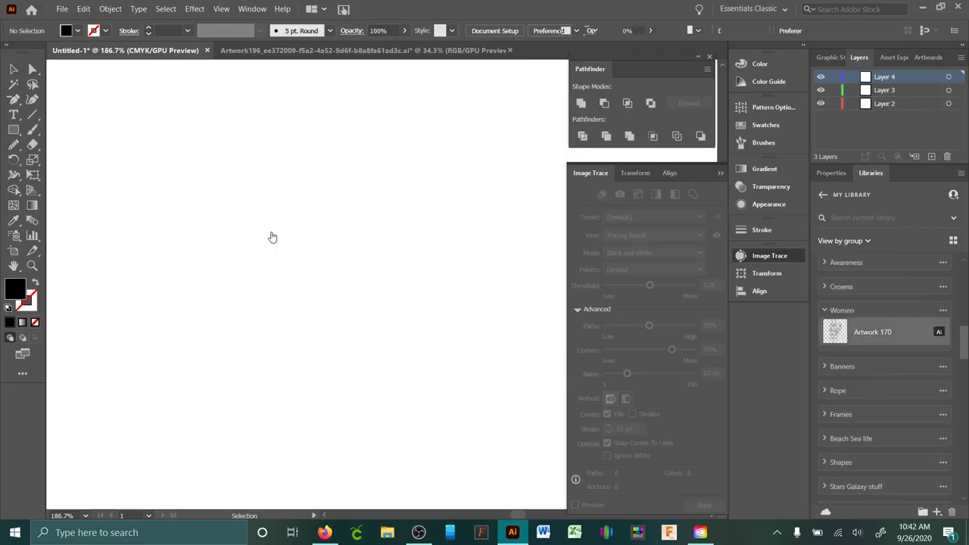
pyautogui.click(225, 190)
pyautogui.moveTo(437, 260); pyautogui.dragTo(223, 178)
pyautogui.scroll(1, 288, 292)
pyautogui.scroll(-2, 309, 294)
pyautogui.press('Delete')
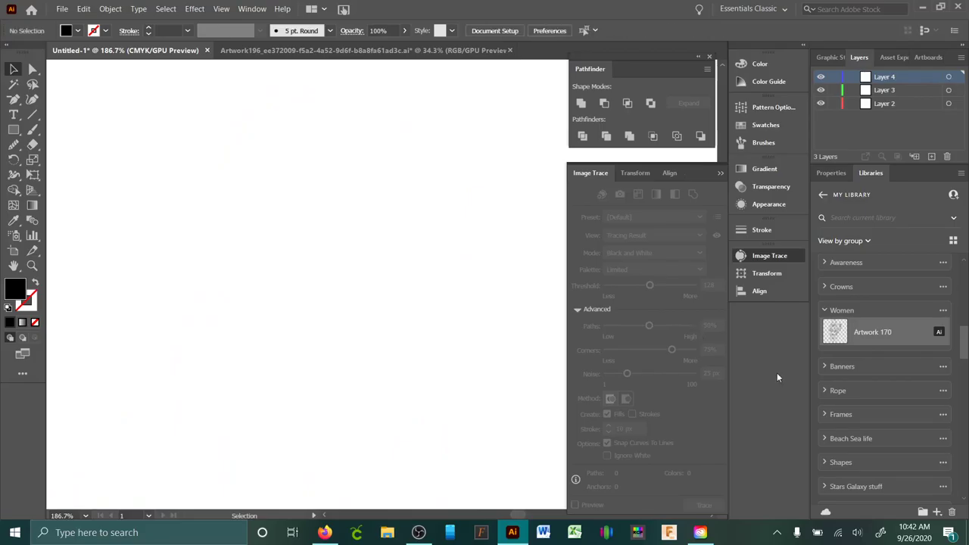
# - Expand the Beach Sea life library group and browse its contents
pyautogui.click(824, 439)
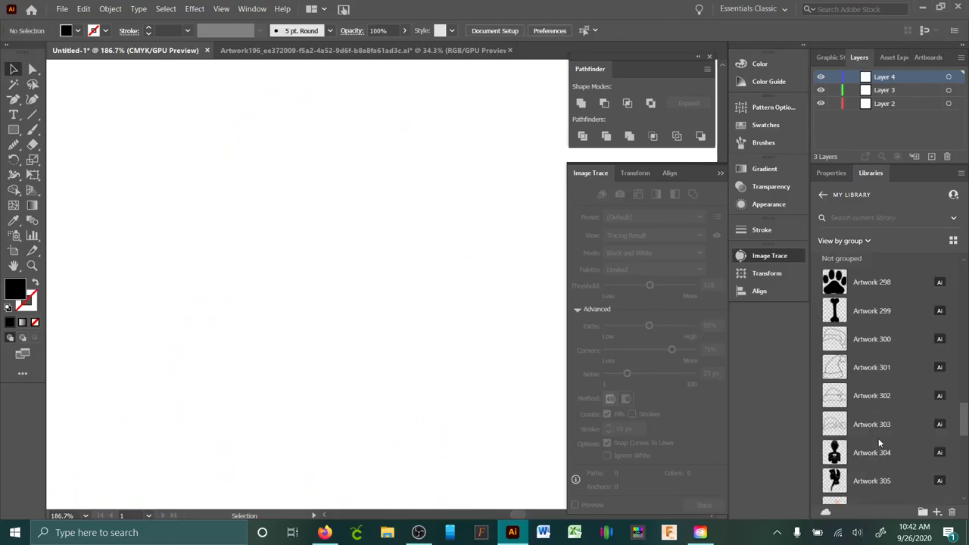
pyautogui.scroll(-3, 866, 460)
pyautogui.scroll(3, 963, 394)
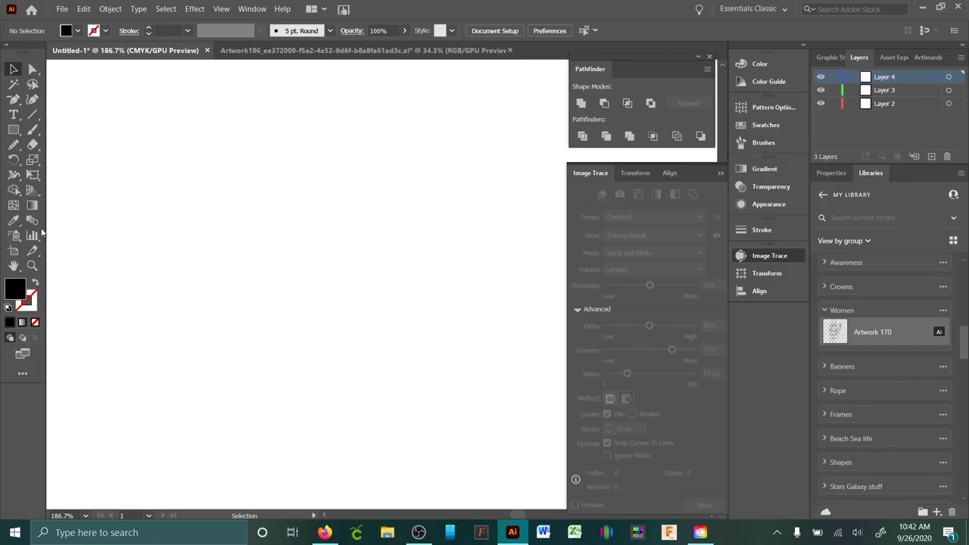
# - Expand Shapes and place a shrunken red Heart Outline at the canvas centre-left
pyautogui.rightClick(16, 135)
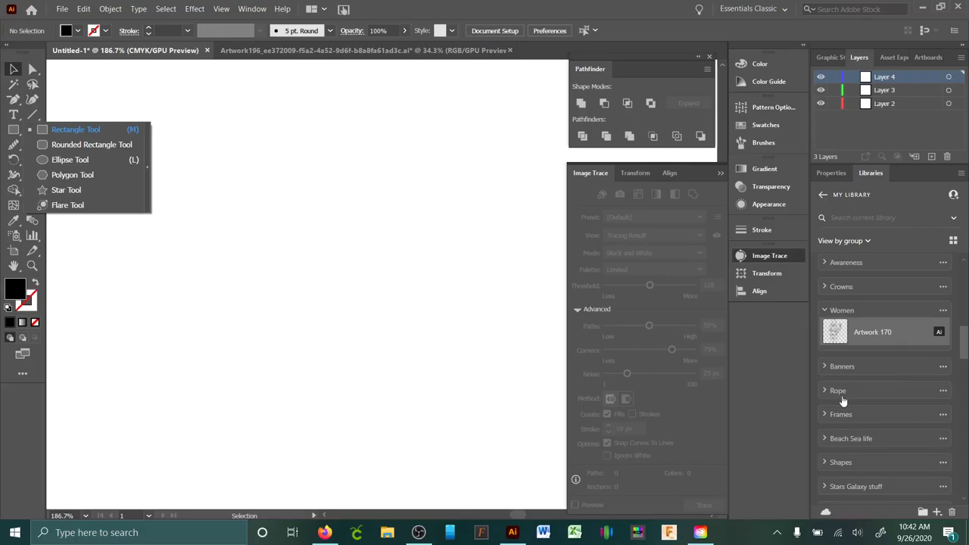
pyautogui.click(807, 445)
pyautogui.click(826, 463)
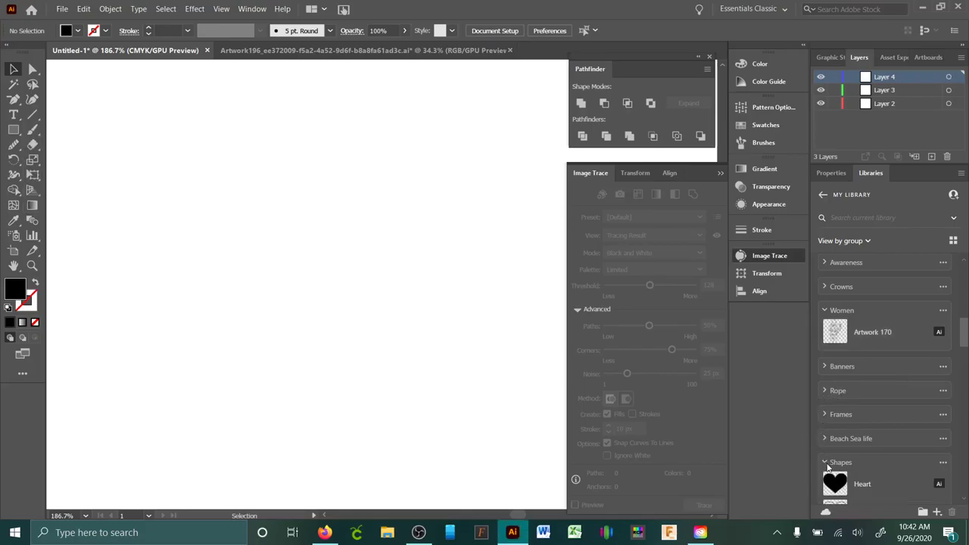
pyautogui.moveTo(963, 345); pyautogui.dragTo(964, 375)
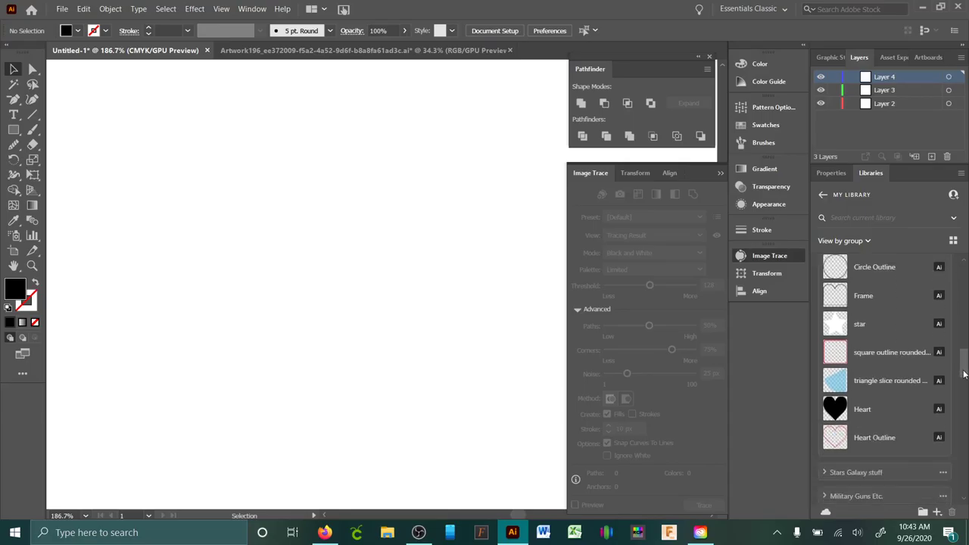
pyautogui.rightClick(883, 438)
pyautogui.click(903, 307)
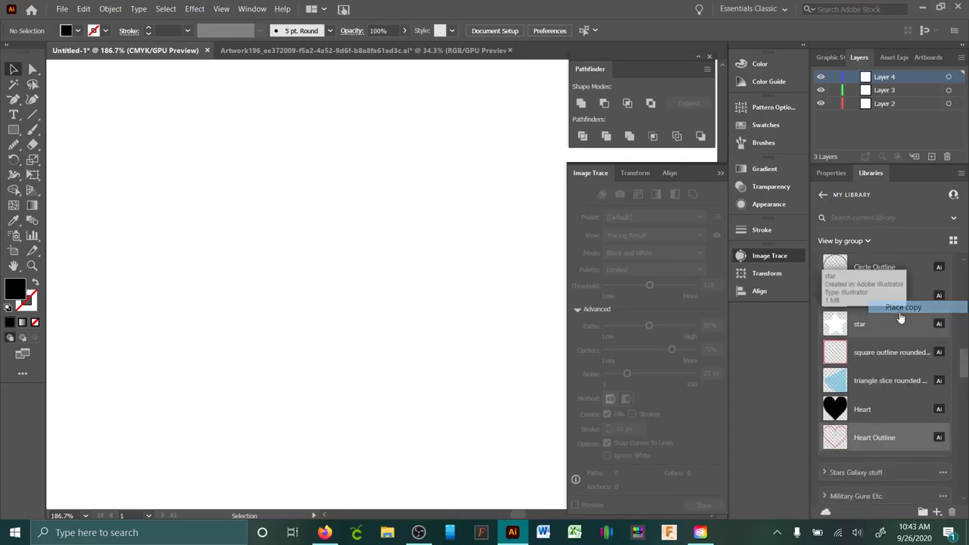
pyautogui.click(214, 219)
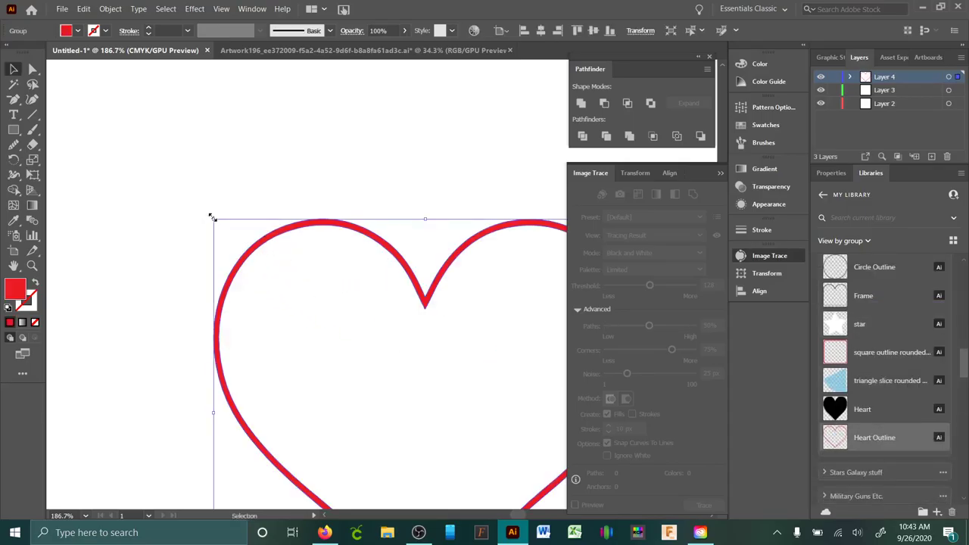
pyautogui.moveTo(213, 218); pyautogui.dragTo(362, 376)
pyautogui.moveTo(449, 376); pyautogui.dragTo(226, 178)
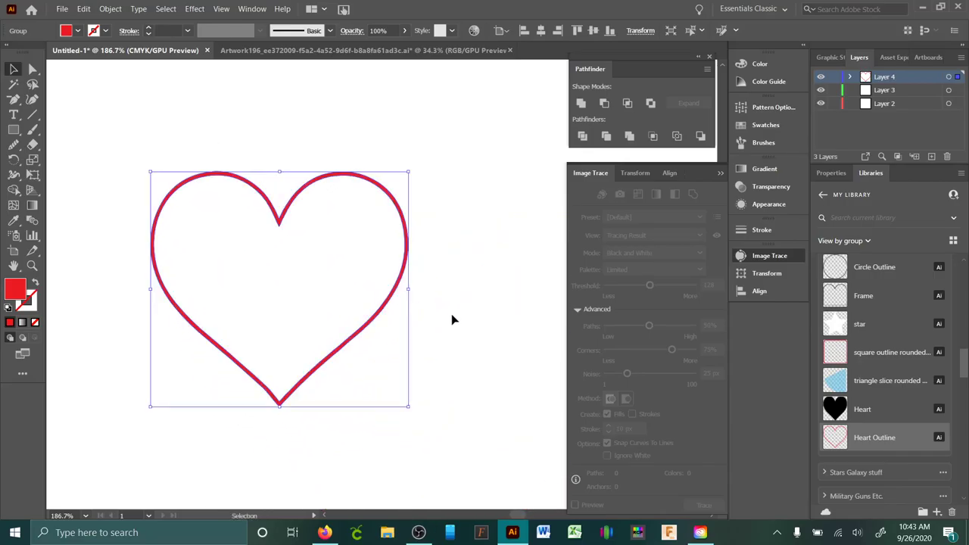
pyautogui.click(454, 320)
# - Place a small solid black Heart beside the top of the red outline
pyautogui.rightClick(879, 409)
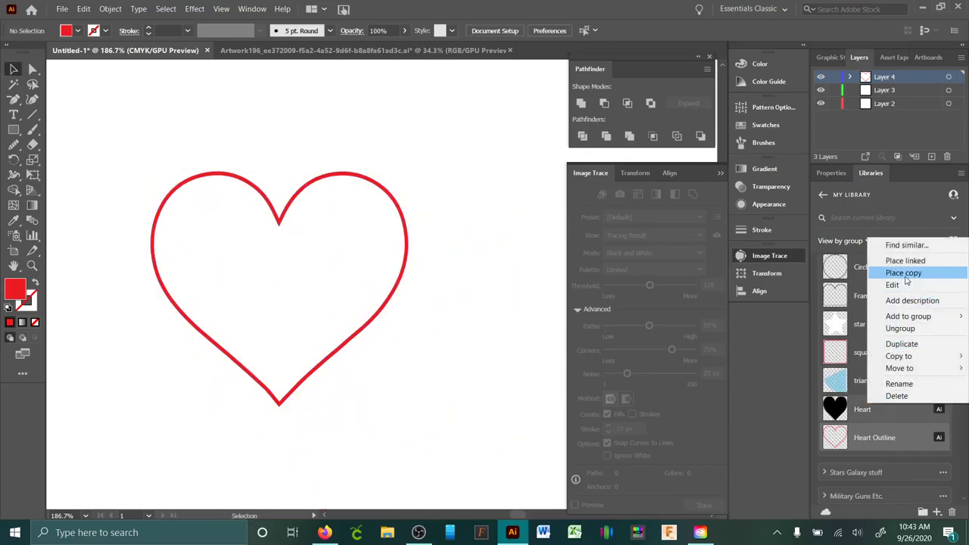
pyautogui.click(856, 210)
pyautogui.click(406, 273)
pyautogui.moveTo(452, 295); pyautogui.dragTo(452, 189)
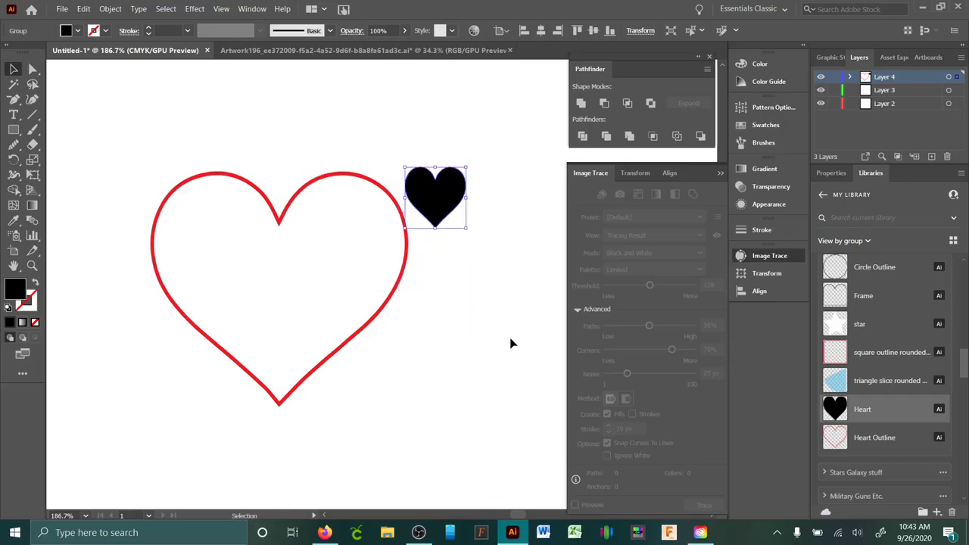
pyautogui.click(514, 343)
pyautogui.moveTo(421, 535)
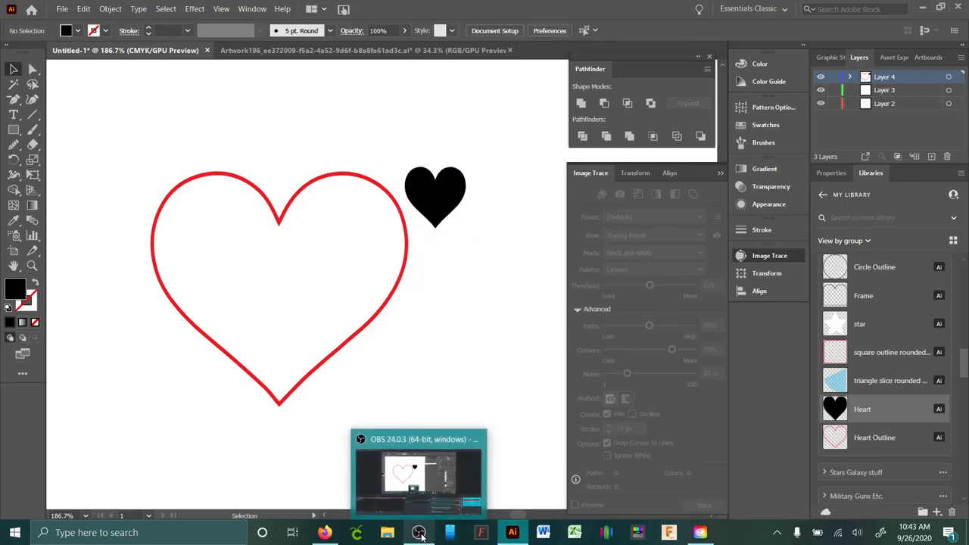
pyautogui.scroll(-5, 823, 303)
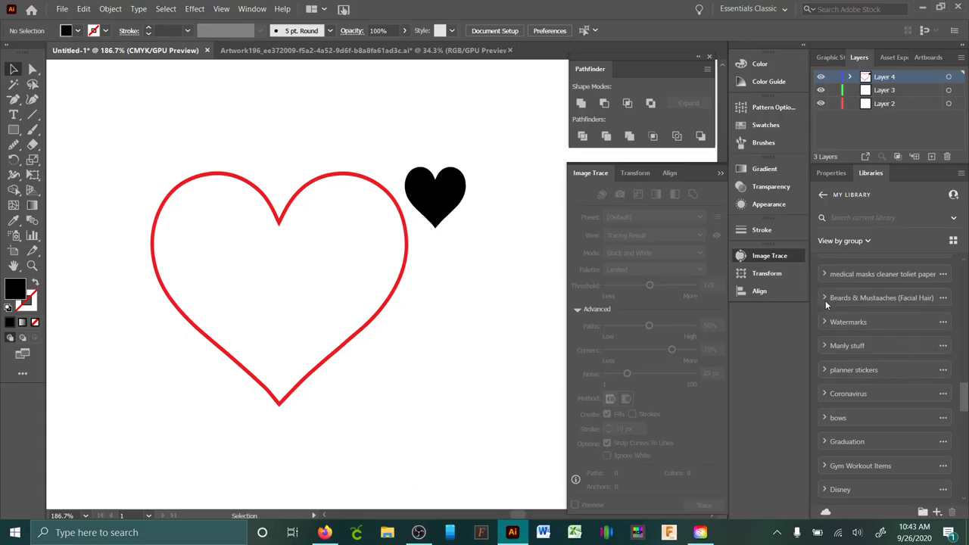
# - Place the hat sombrero mustache as a linked item, enlarge it, and move it to the upper left
pyautogui.click(826, 298)
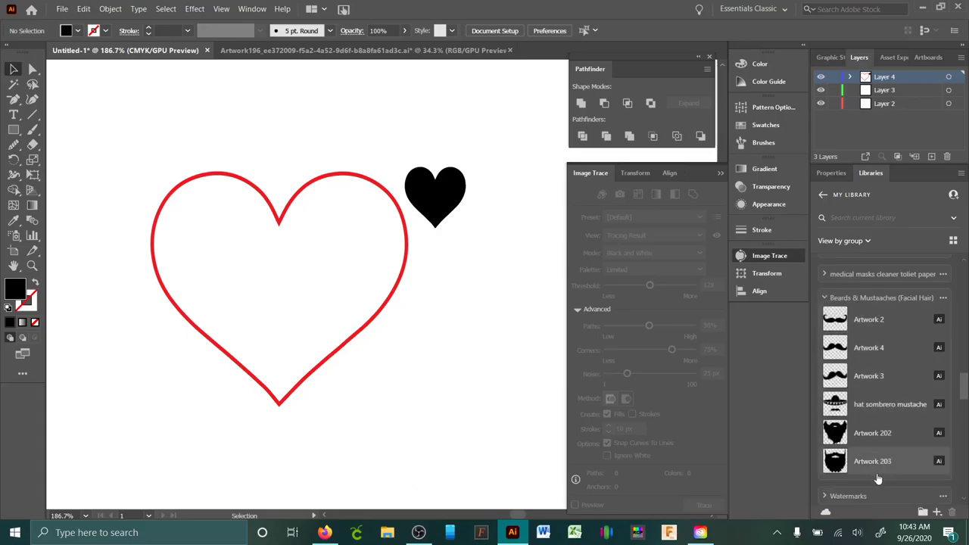
pyautogui.rightClick(885, 404)
pyautogui.click(906, 264)
pyautogui.click(297, 135)
pyautogui.moveTo(303, 136); pyautogui.dragTo(558, 316)
pyautogui.moveTo(441, 191); pyautogui.dragTo(163, 122)
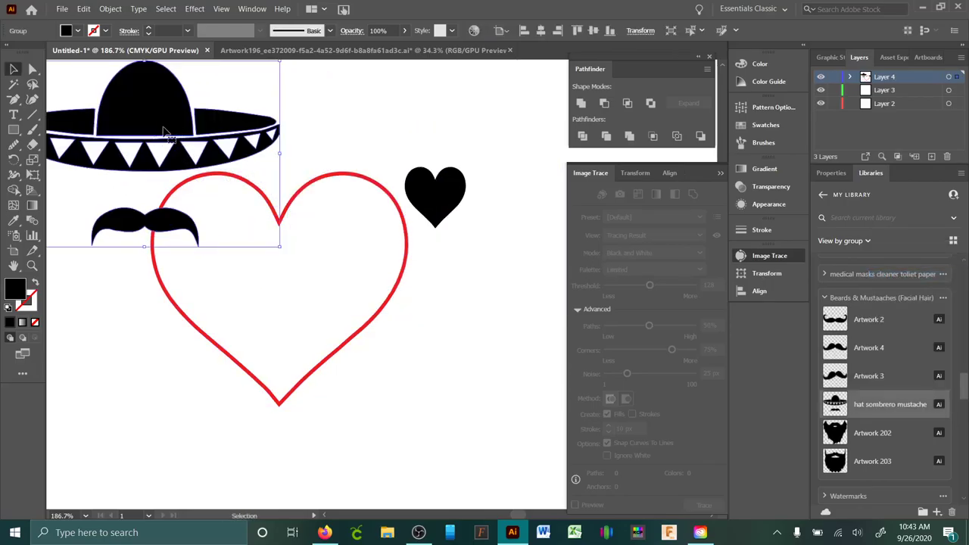
# - Place a copy of the Artwork 202 beard large across the canvas
pyautogui.rightClick(886, 432)
pyautogui.click(896, 308)
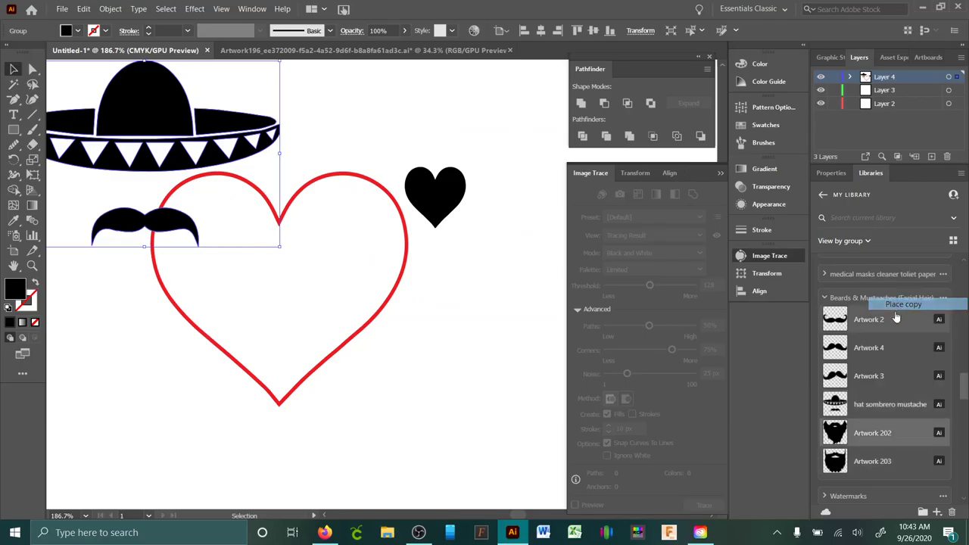
pyautogui.click(301, 288)
pyautogui.moveTo(301, 288); pyautogui.dragTo(412, 402)
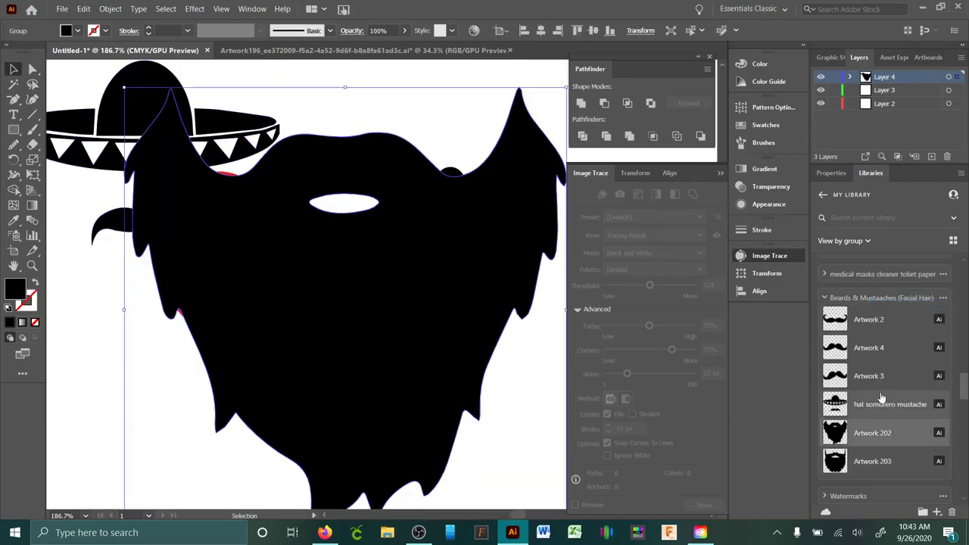
# - Place a large copy of the Artwork 4 mustache on the artboard
pyautogui.rightClick(885, 353)
pyautogui.click(859, 381)
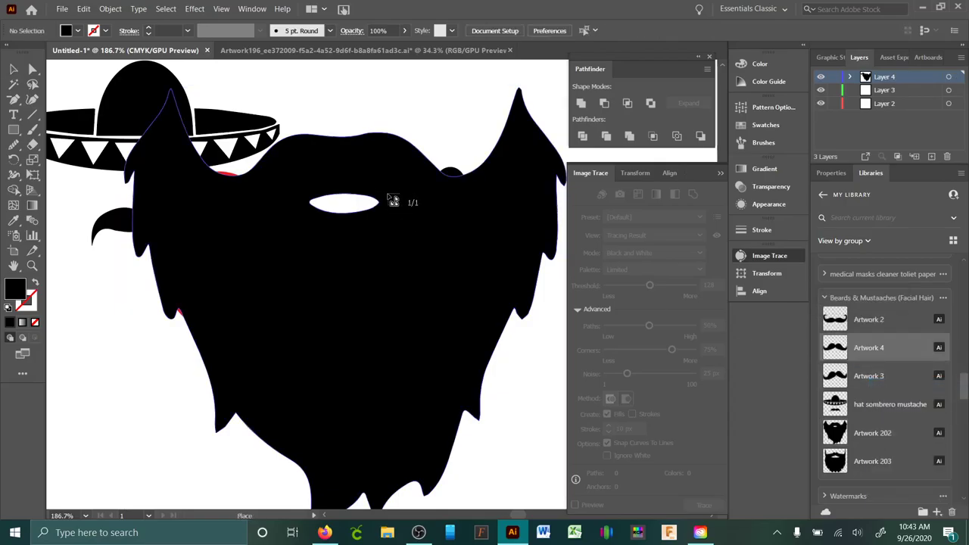
pyautogui.scroll(3, 394, 227)
pyautogui.scroll(4, 392, 235)
pyautogui.moveTo(391, 234); pyautogui.dragTo(128, 157)
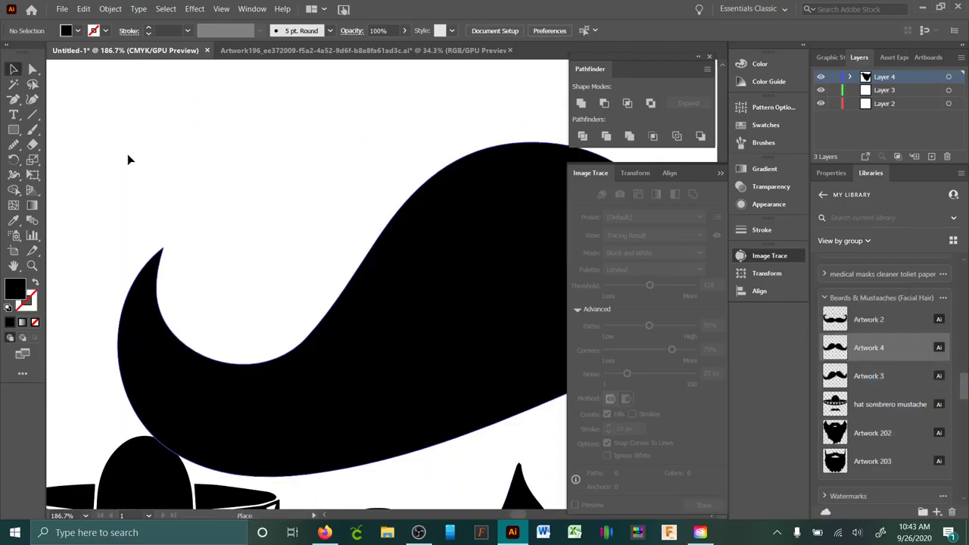
# - Zoom out to see all the artwork, then deselect the mustache
pyautogui.click(32, 265)
pyautogui.keyDown('alt'); pyautogui.click(283, 325); pyautogui.keyUp('alt')
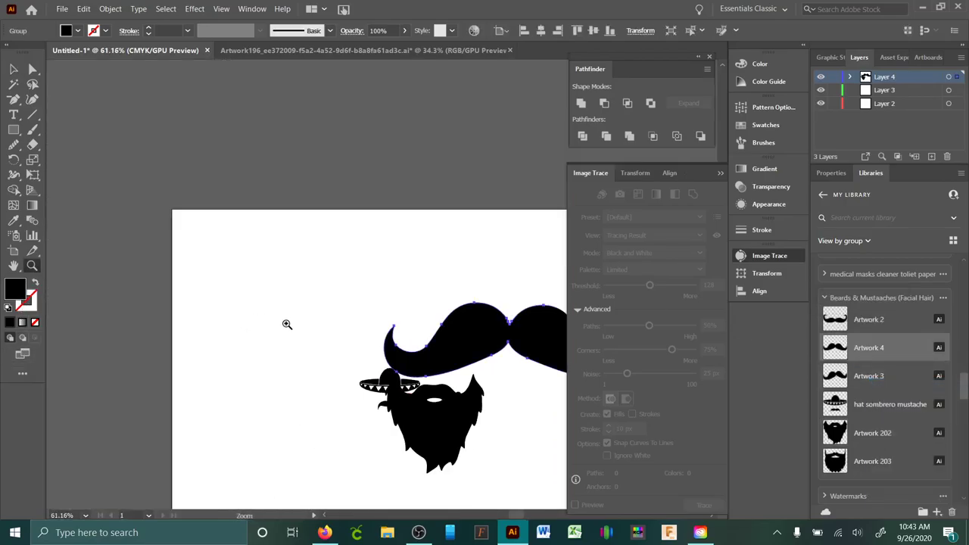
pyautogui.keyDown('alt'); pyautogui.click(365, 468); pyautogui.keyUp('alt')
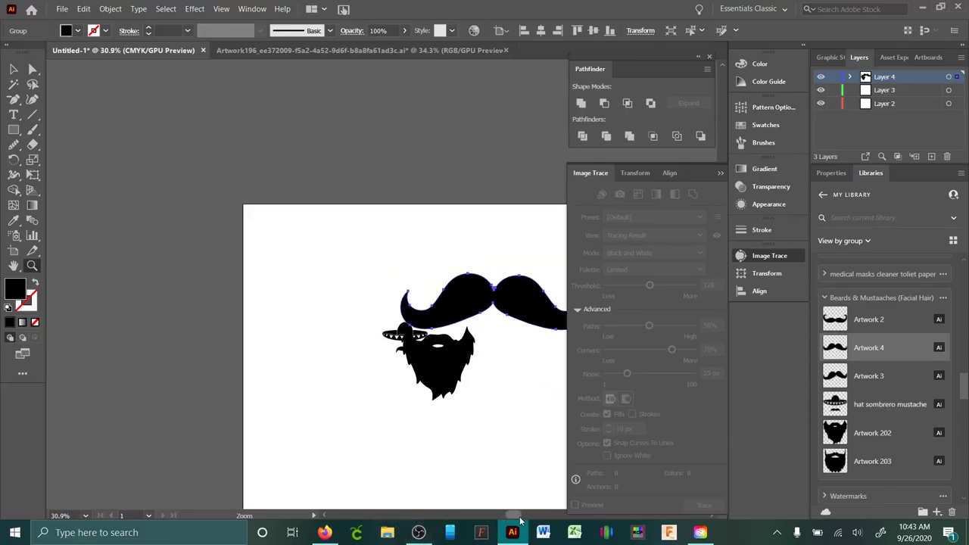
pyautogui.moveTo(518, 515); pyautogui.dragTo(528, 515)
pyautogui.click(13, 69)
pyautogui.click(262, 157)
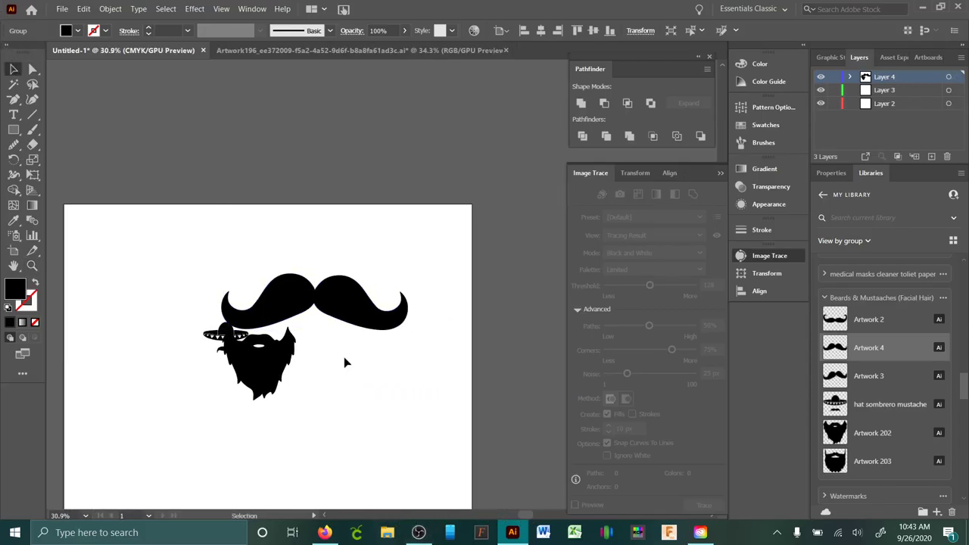